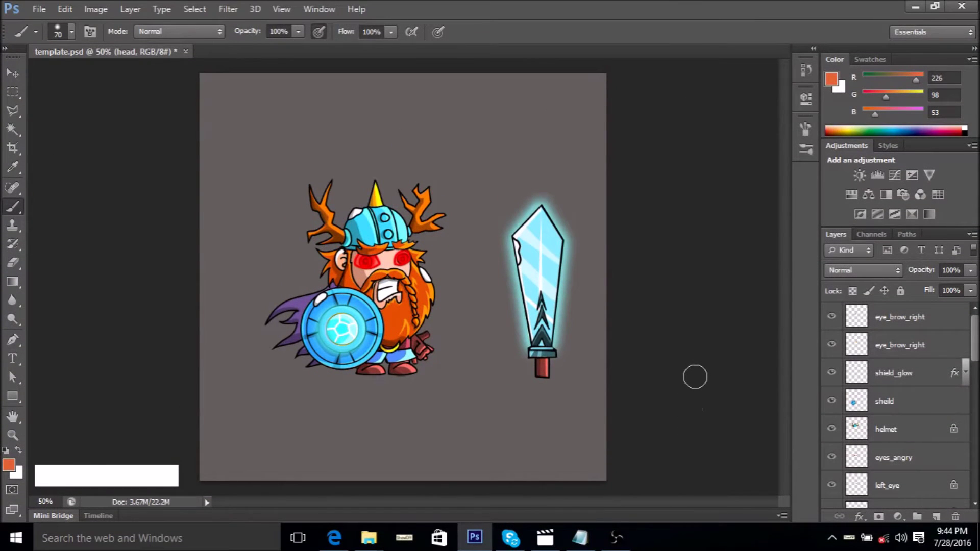
Select the Move tool, with Auto-Select set to Group
click(13, 73)
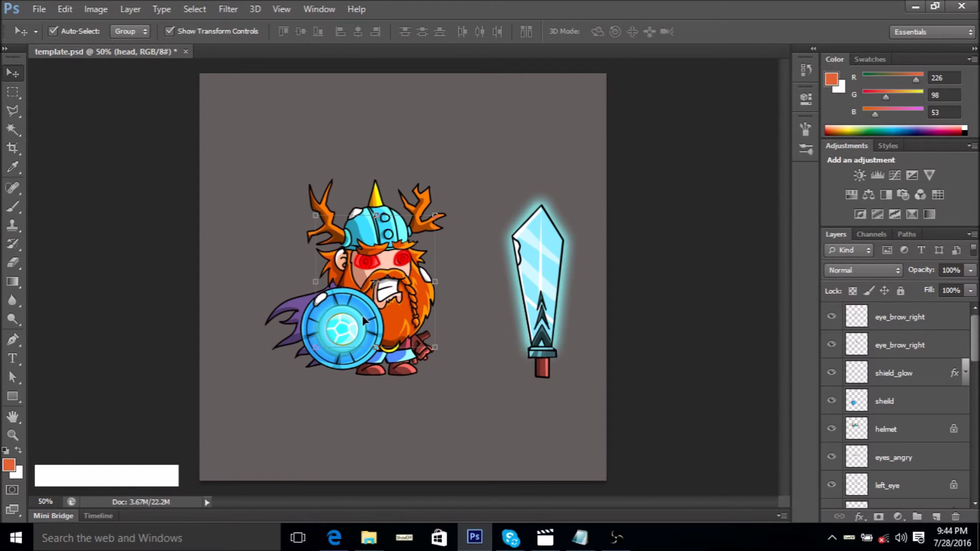
scroll(367, 328, up, 1)
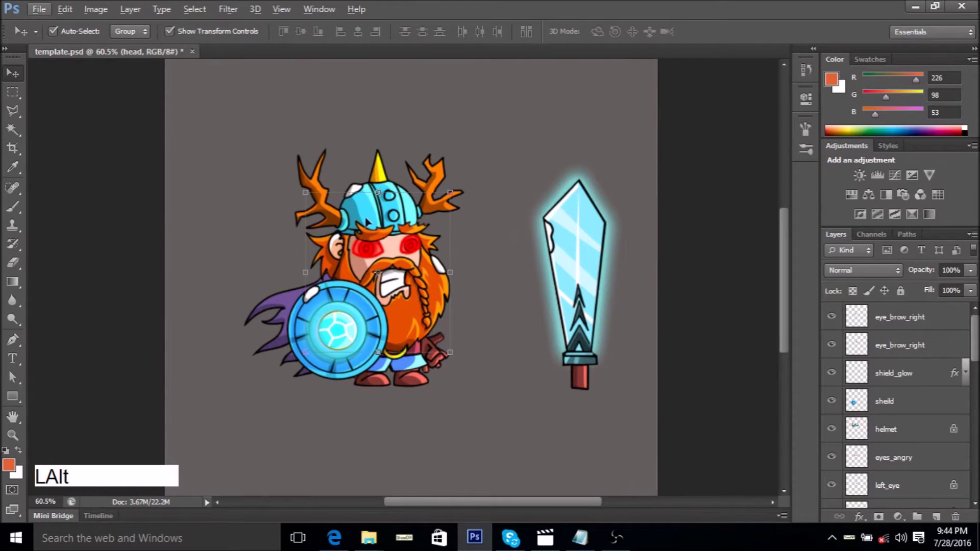
click(8, 74)
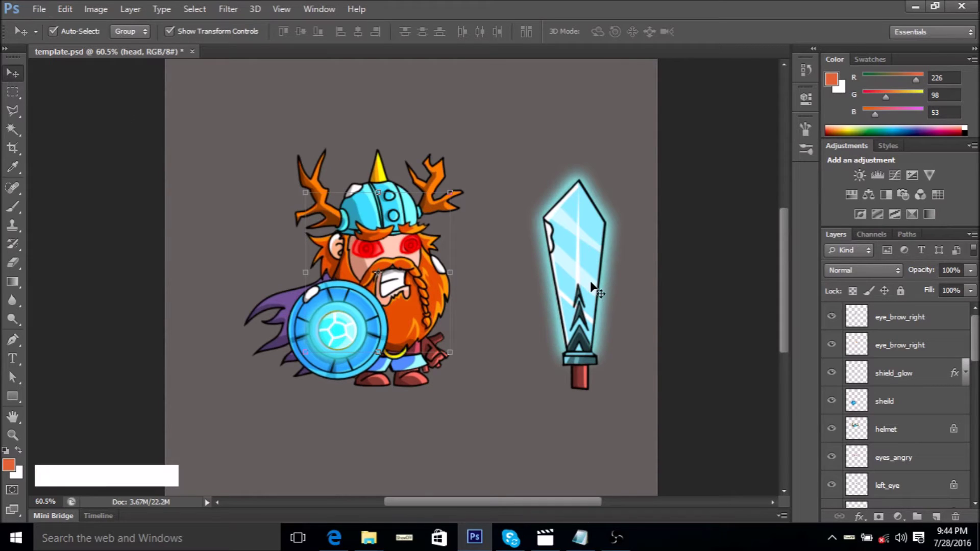
click(588, 288)
drag(570, 283, 543, 278)
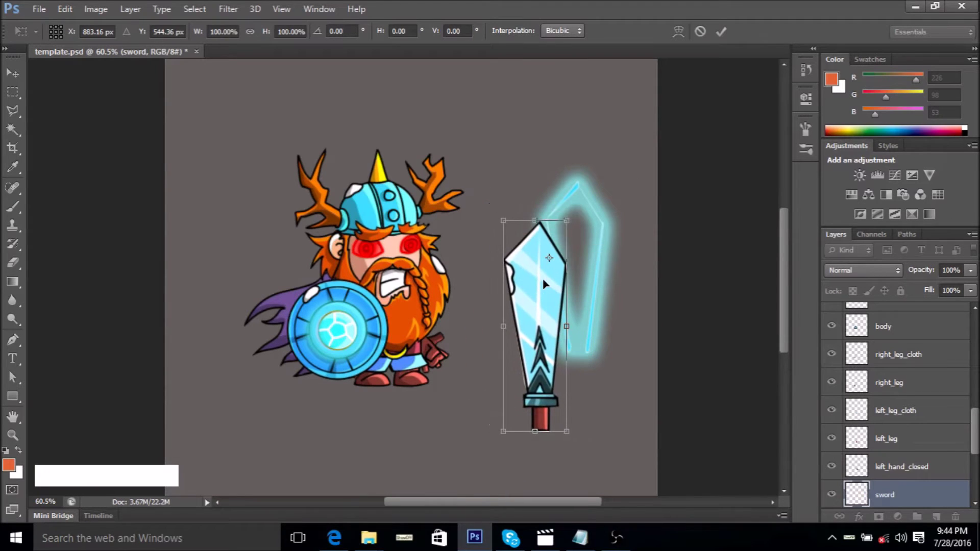
key(ctrl+z)
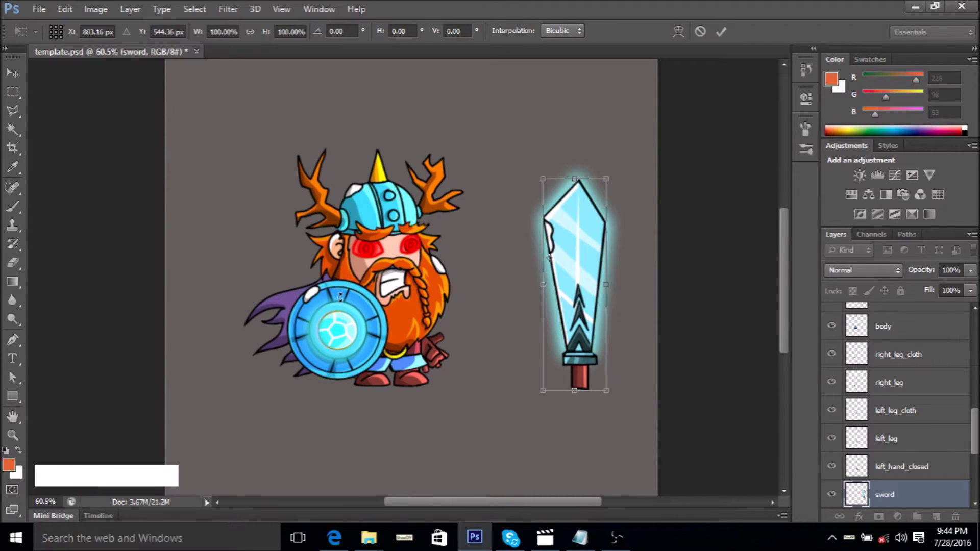
click(13, 73)
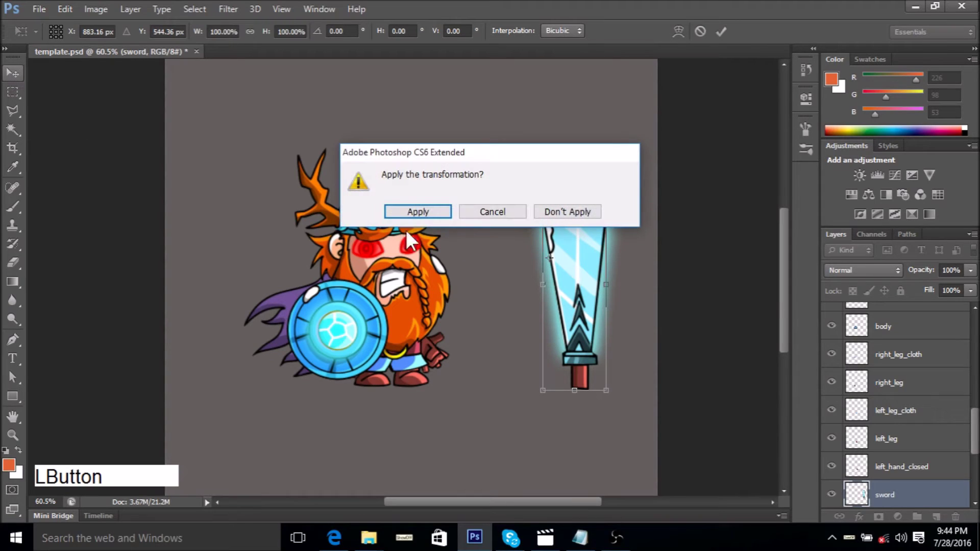
click(422, 212)
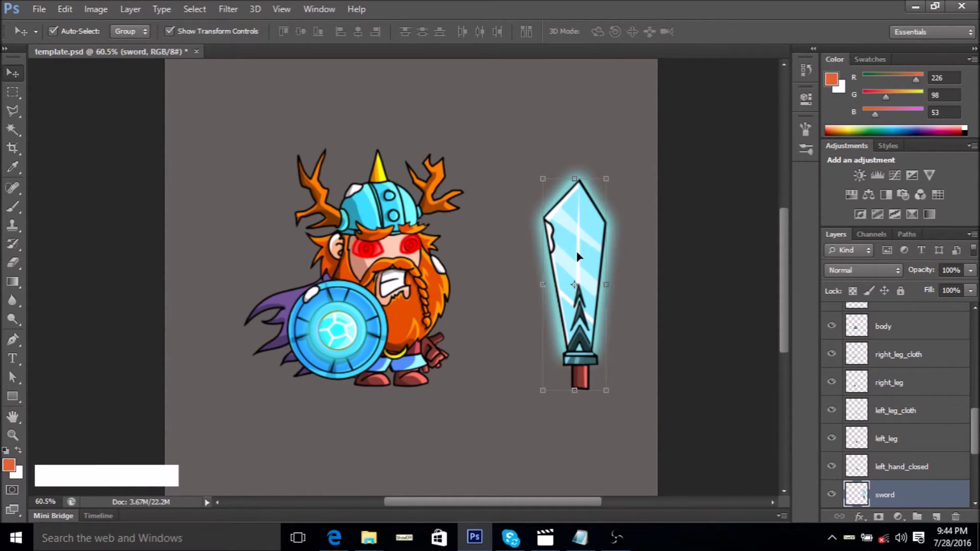
drag(899, 494, 908, 474)
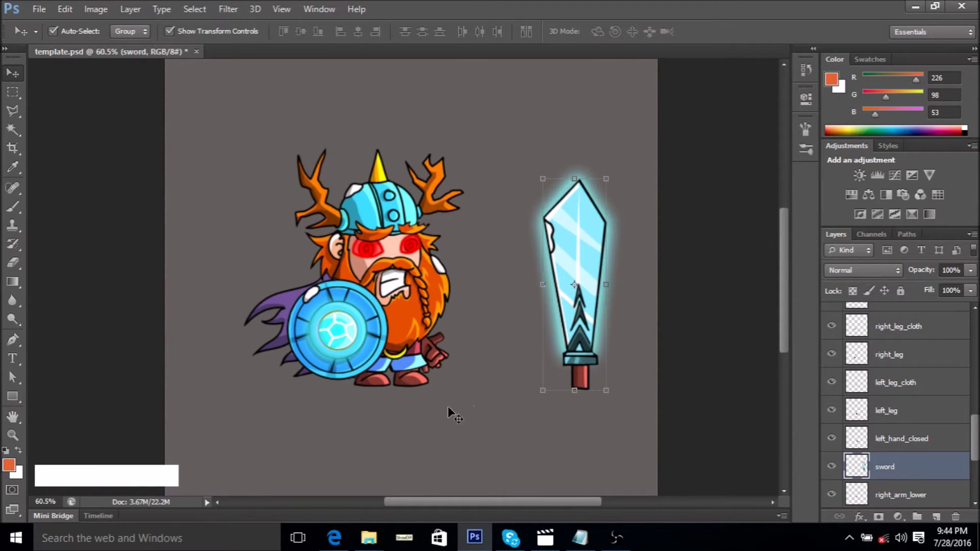
Hide the sheild and shield_glow layers by picking each on the canvas
click(320, 366)
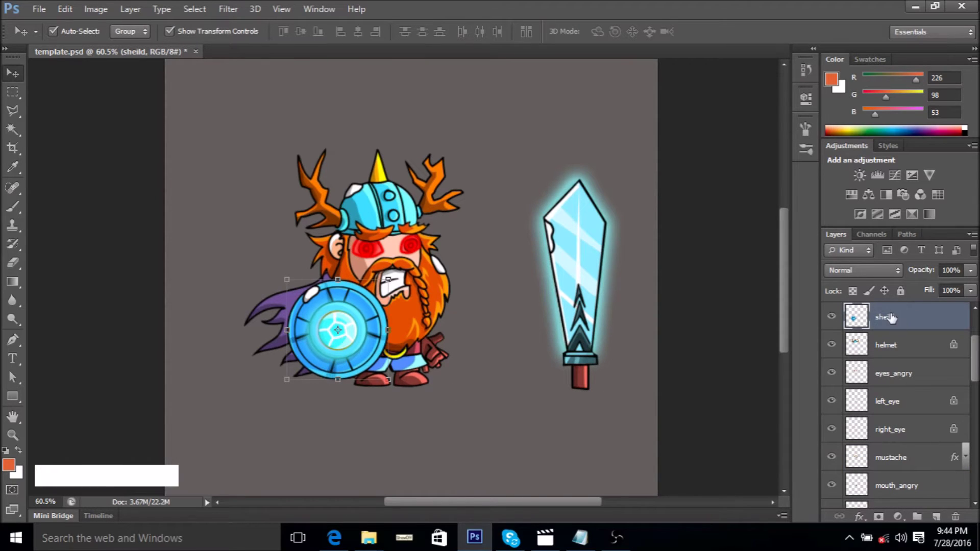
click(832, 319)
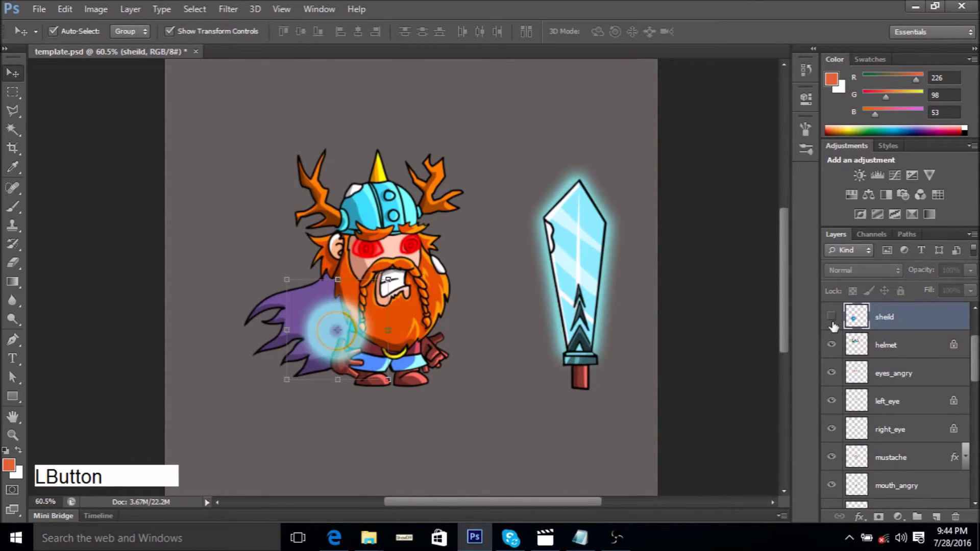
click(347, 326)
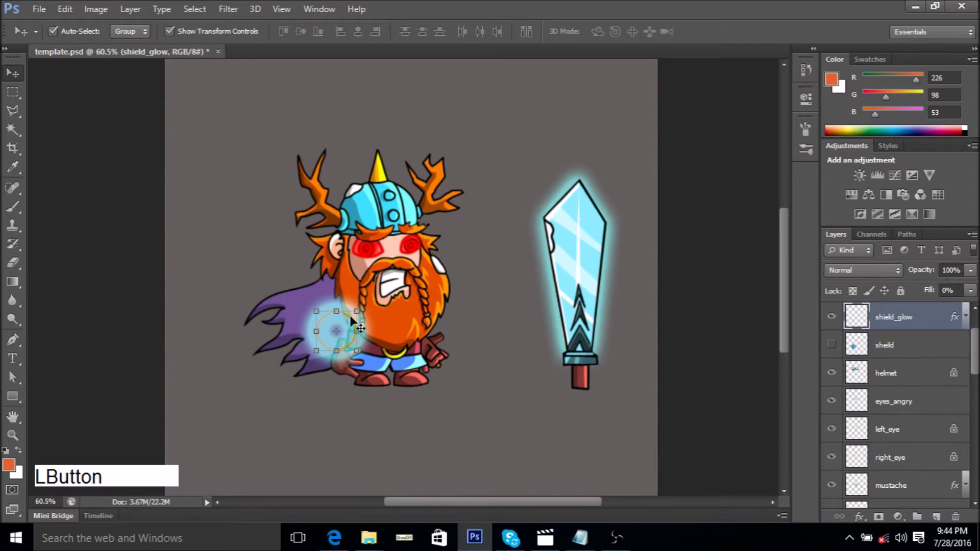
click(832, 319)
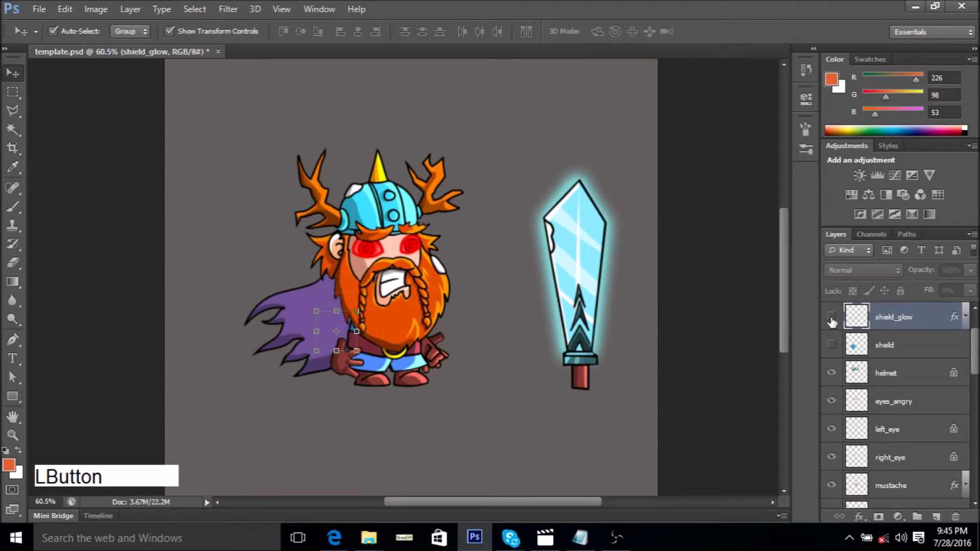
Hide the right_hand_open and head layers
click(343, 363)
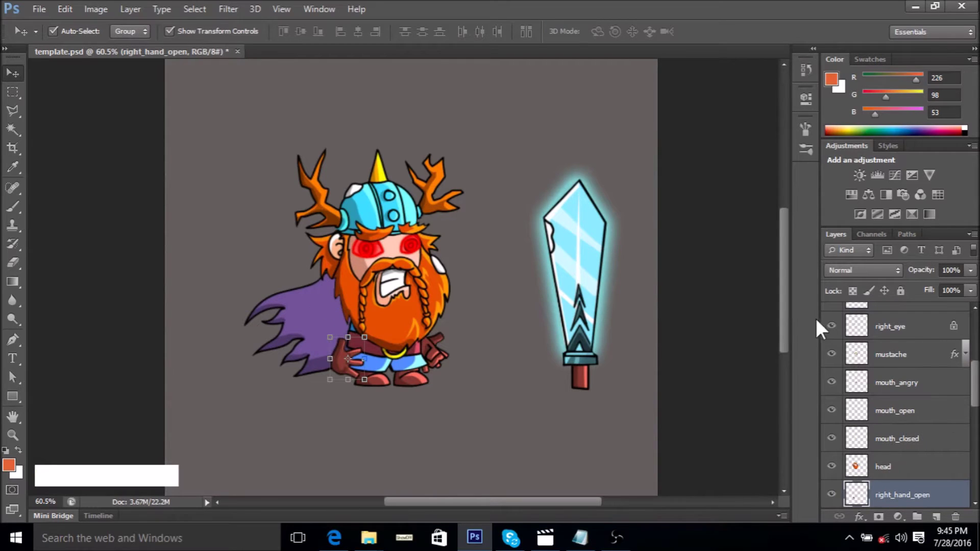
scroll(850, 467, down, 1)
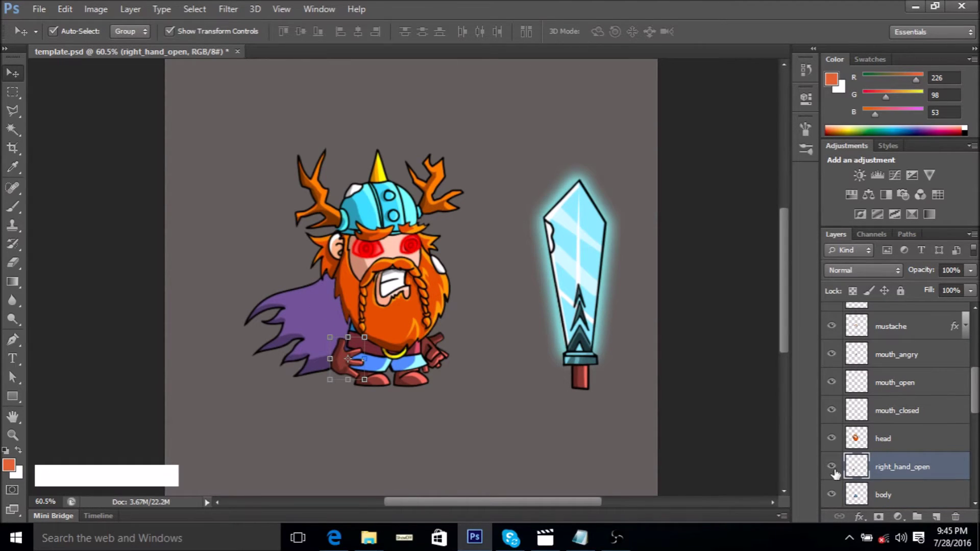
click(832, 468)
click(409, 303)
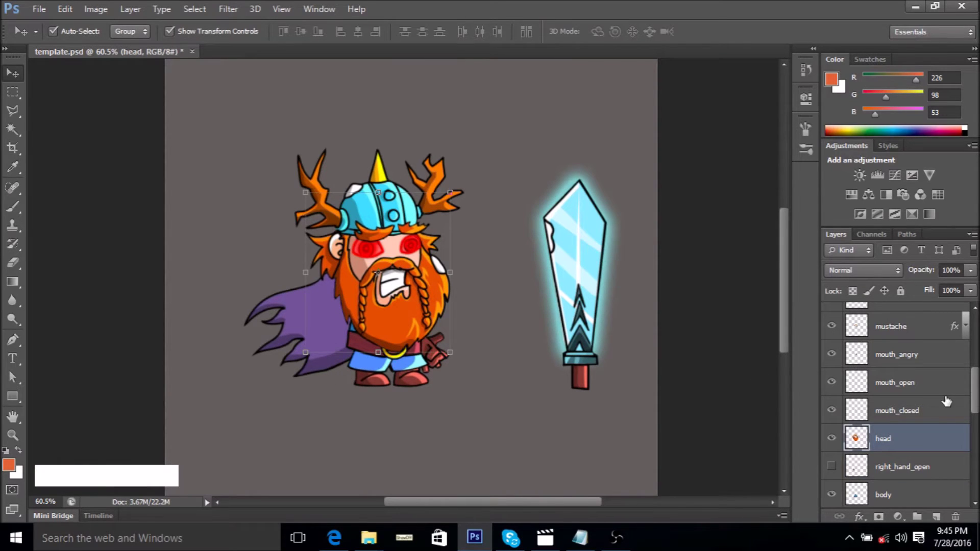
click(832, 439)
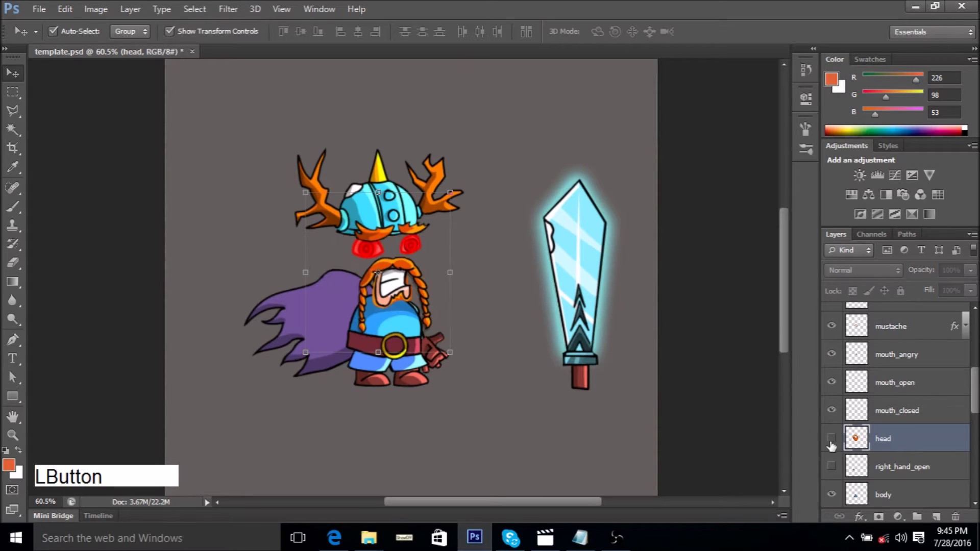
scroll(423, 327, up, 3)
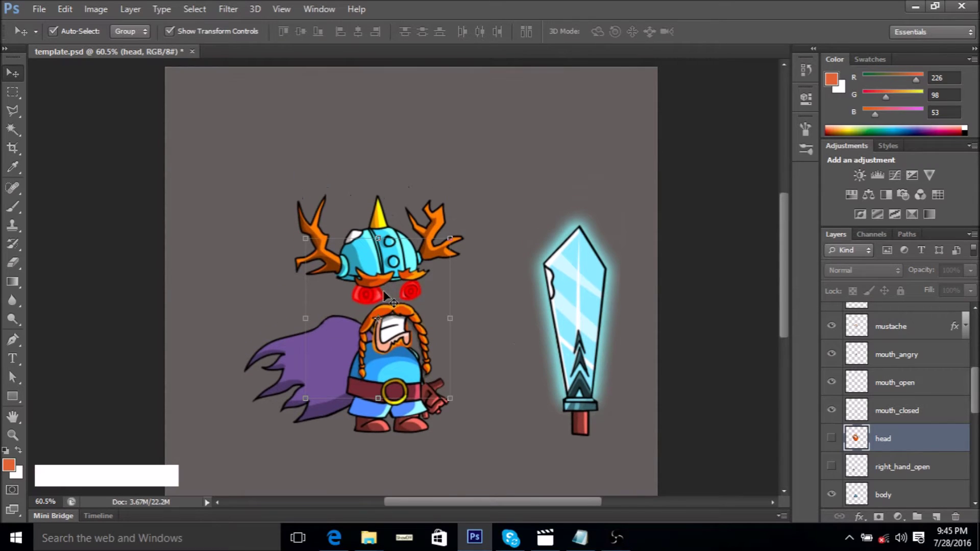
click(408, 327)
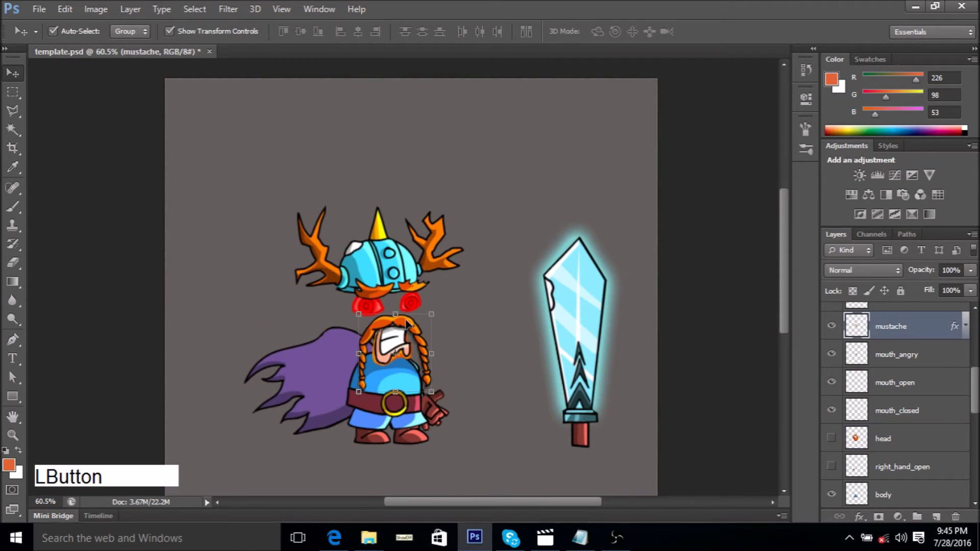
Hide the mustache, mouth_angry, mouth_open and mouth_closed layers
click(832, 326)
click(383, 340)
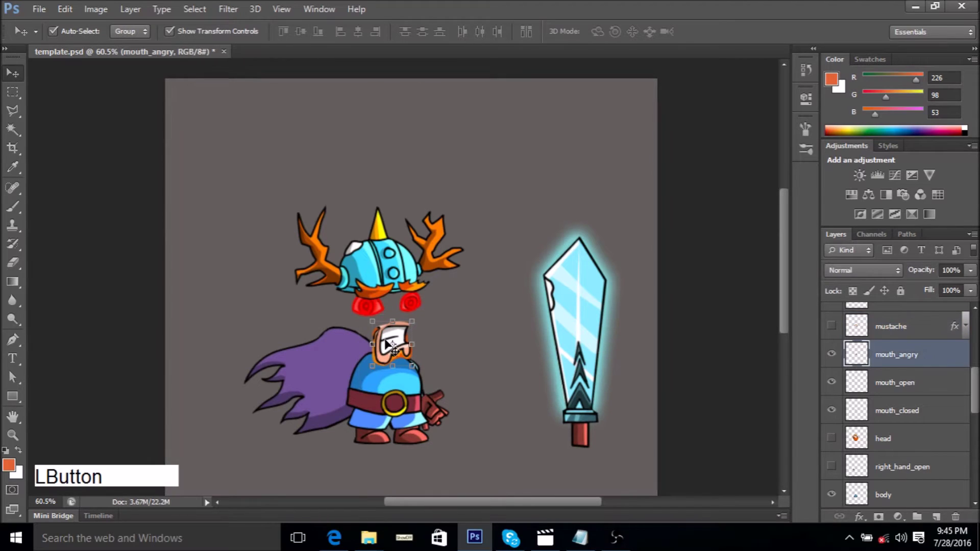
click(833, 354)
click(830, 384)
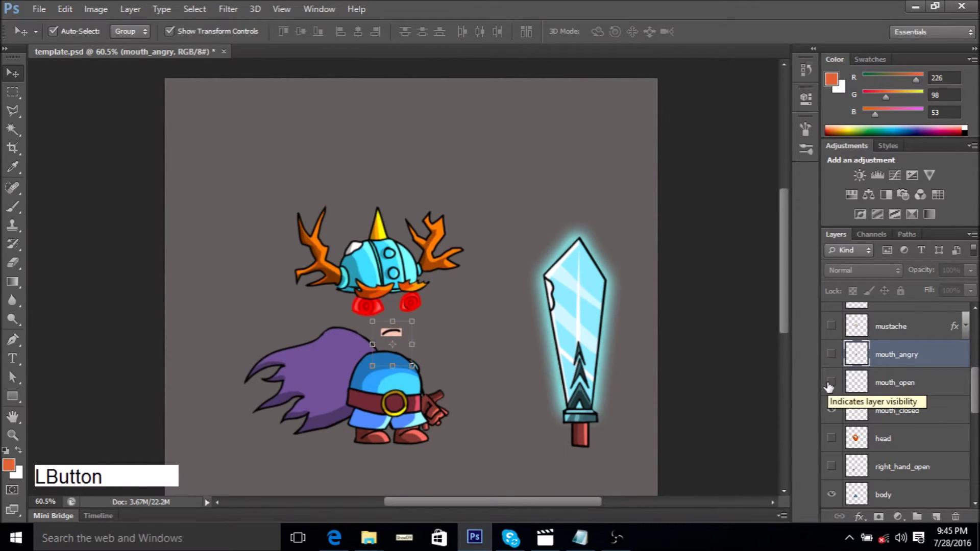
click(829, 414)
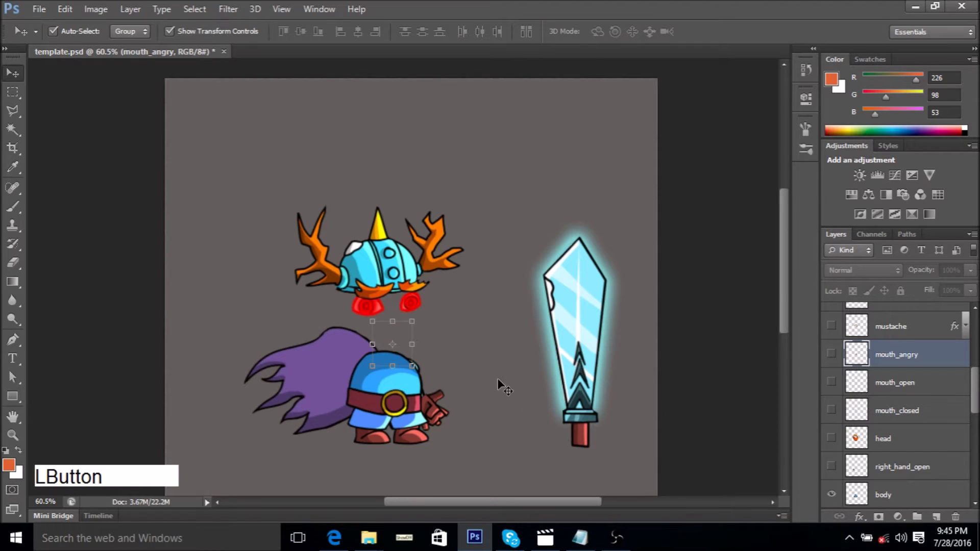
Hide the eyes_angry, left_eye and right_eye layers
click(360, 307)
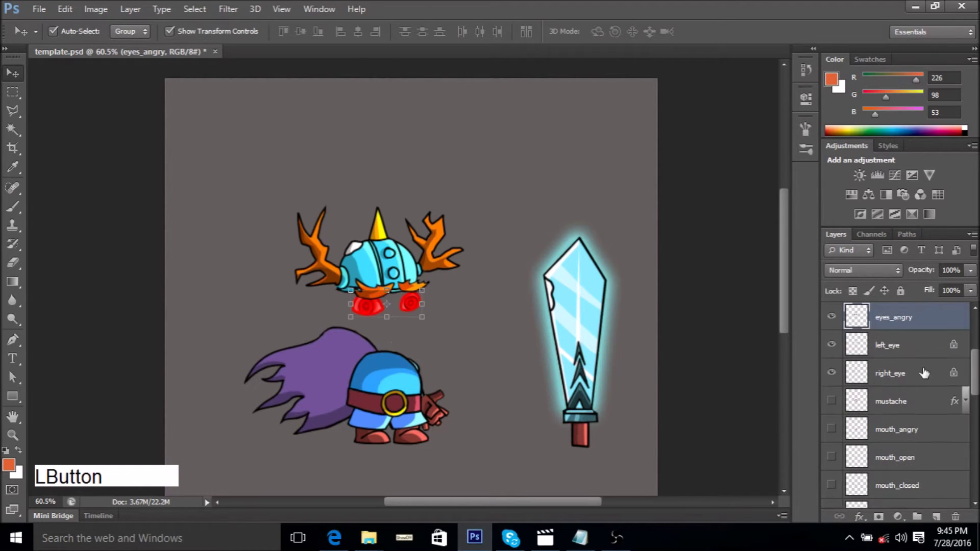
scroll(858, 356, up, 1)
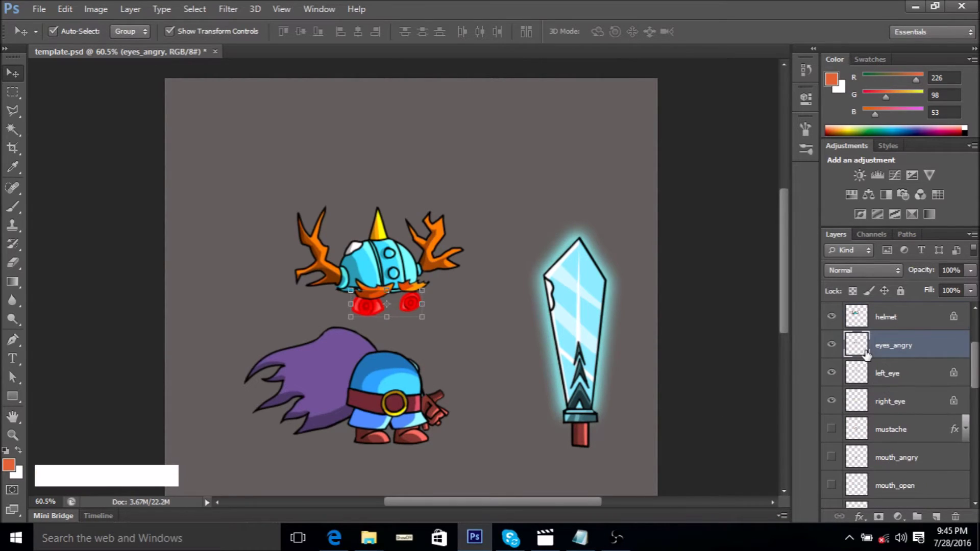
click(831, 346)
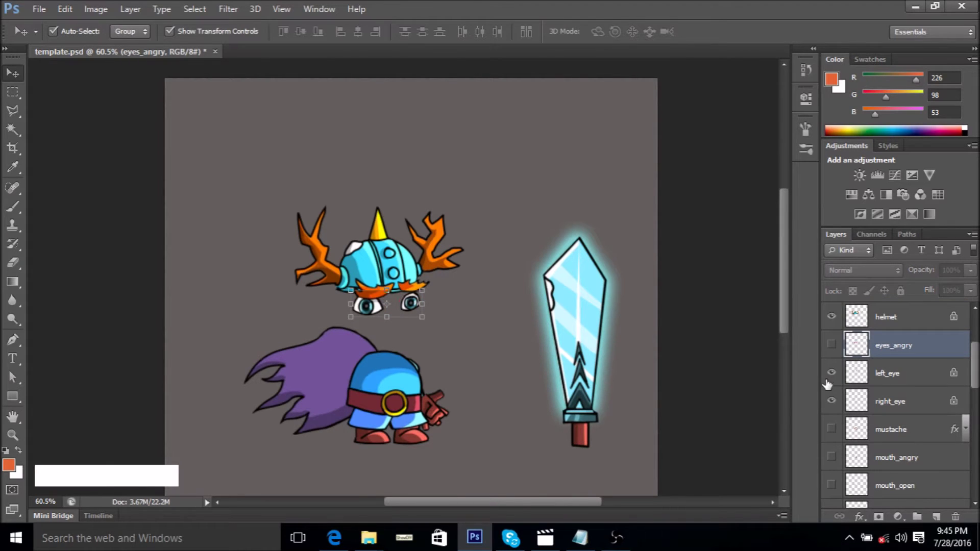
click(832, 374)
click(832, 401)
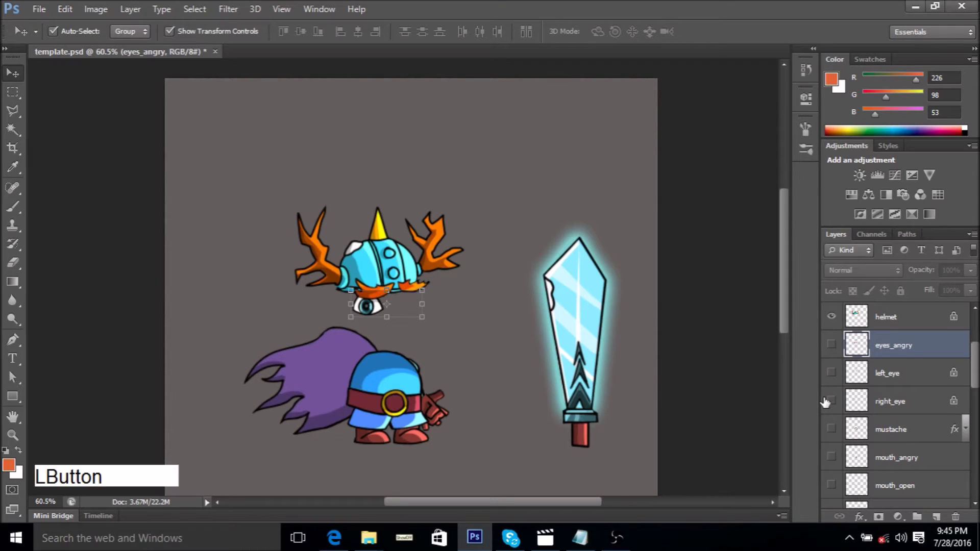
Hide both eye_brow_right layers, then make the second one visible again
click(363, 299)
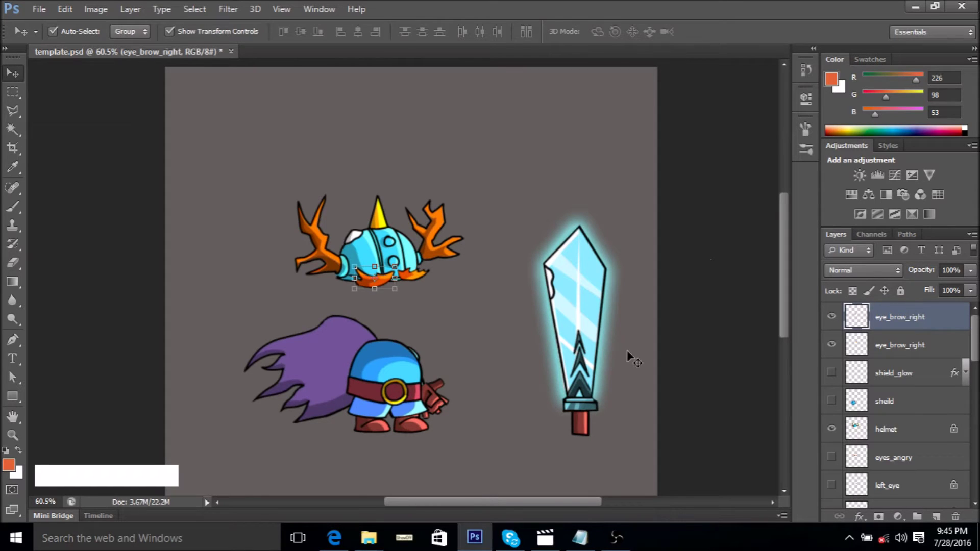
click(832, 317)
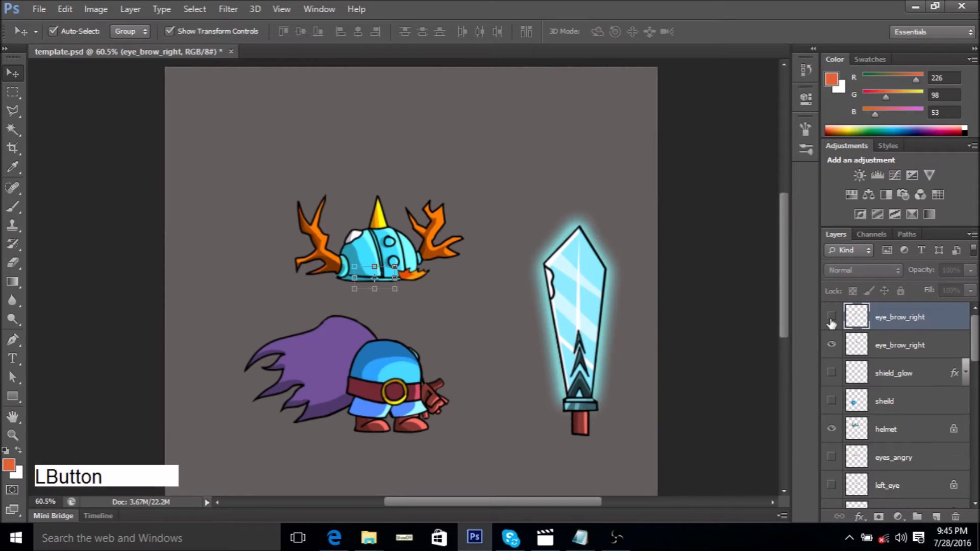
click(832, 345)
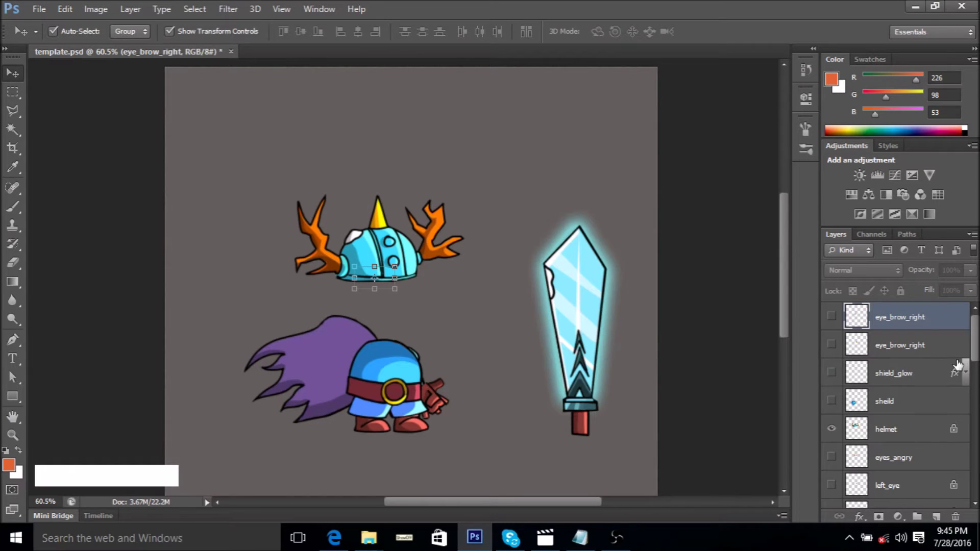
click(831, 346)
Toggle the two eyebrow layers so only the top eye_brow_right ends up hidden
click(830, 348)
click(831, 347)
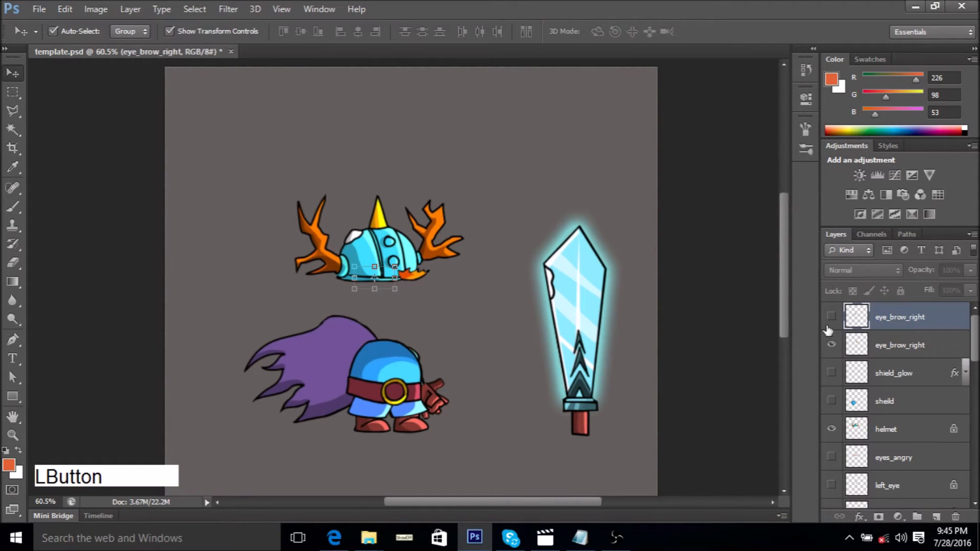
click(831, 319)
click(831, 318)
Rename the second eyebrow layer to eye_brow_left and hide it
double_click(907, 345)
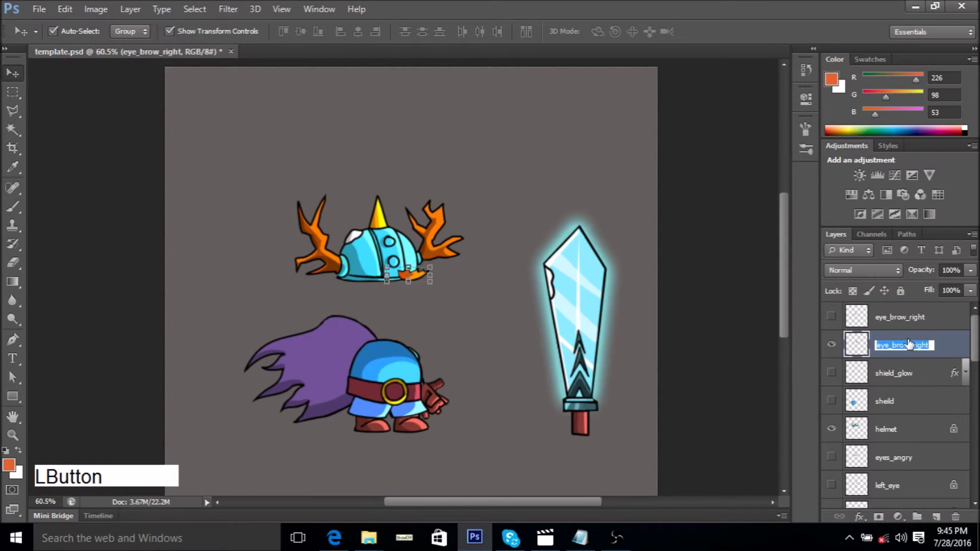
drag(917, 349, 947, 351)
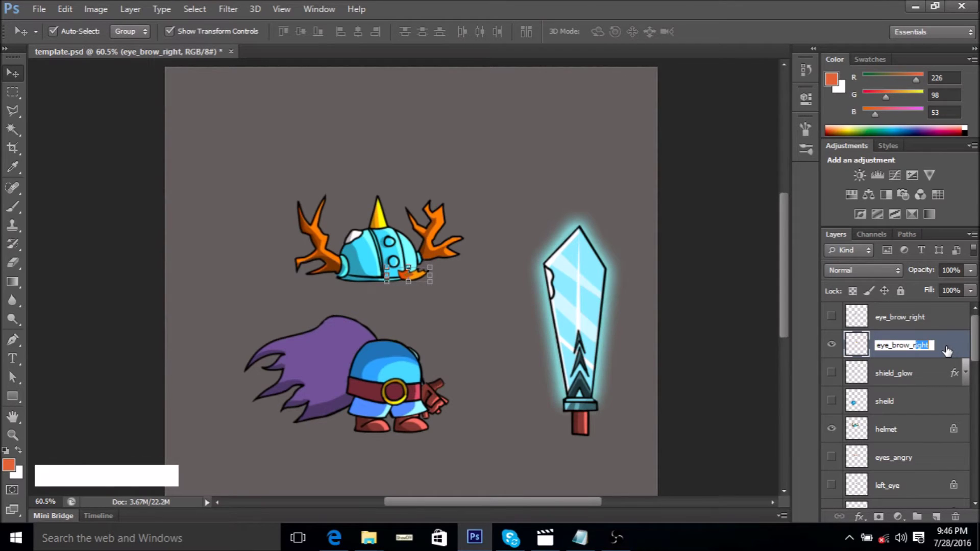
key(BackSpace)
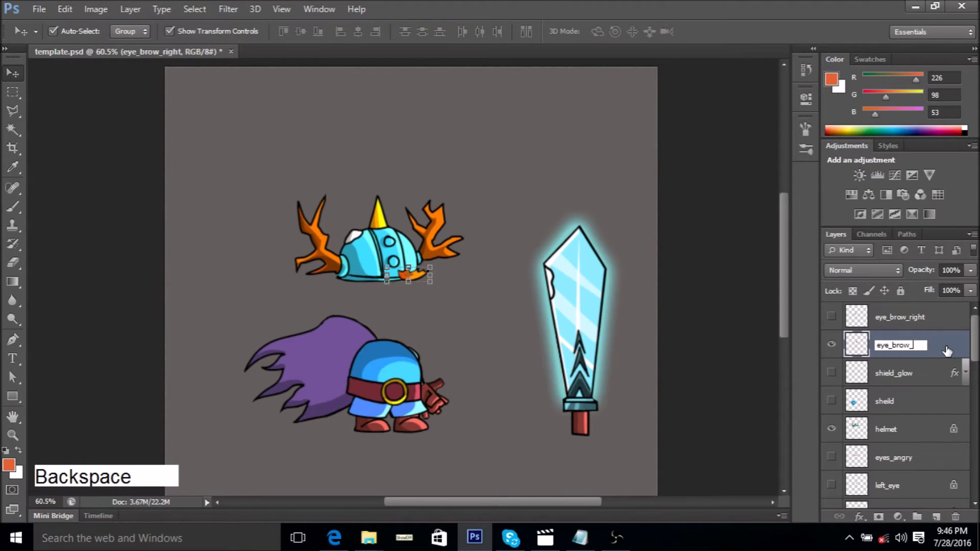
text(left)
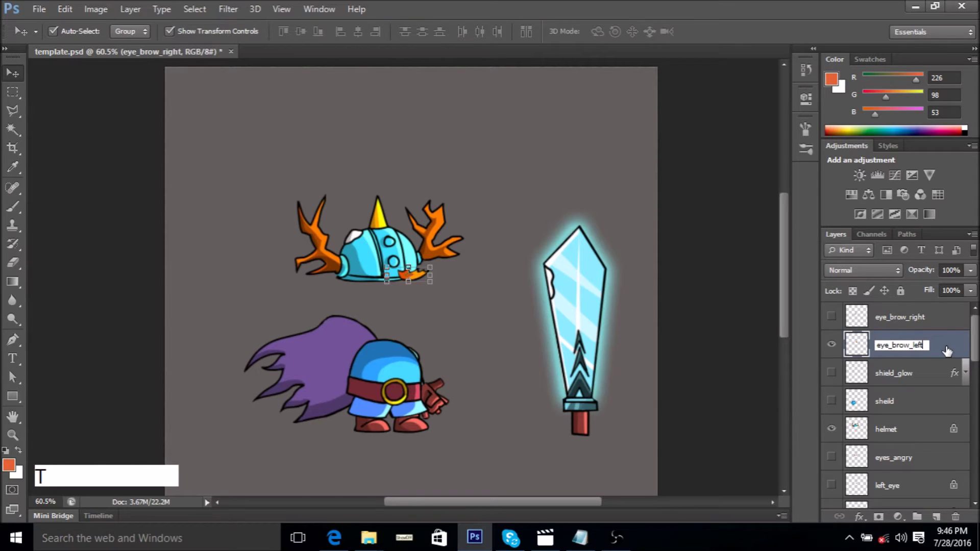
key(Return)
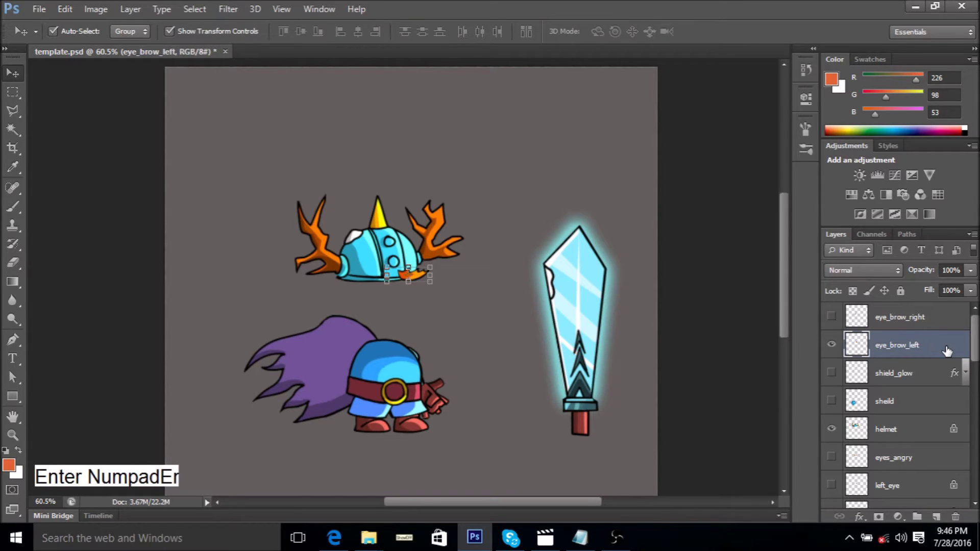
click(833, 345)
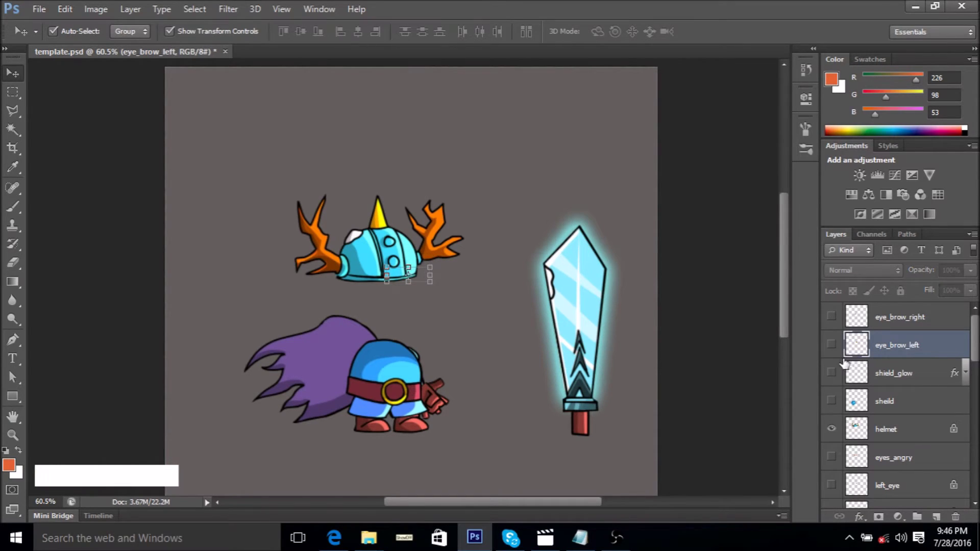
Hide the helmet, cape and body layers
click(382, 242)
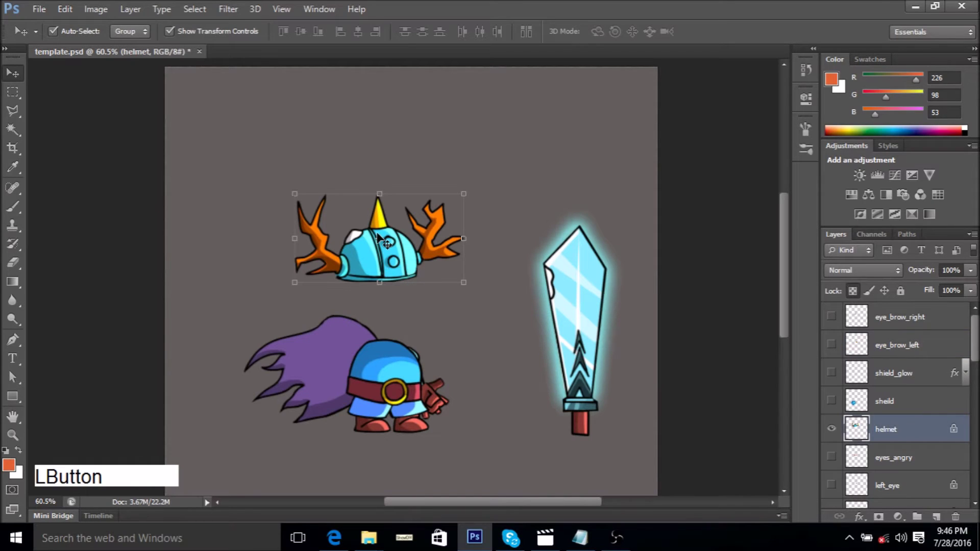
click(831, 429)
scroll(833, 439, down, 5)
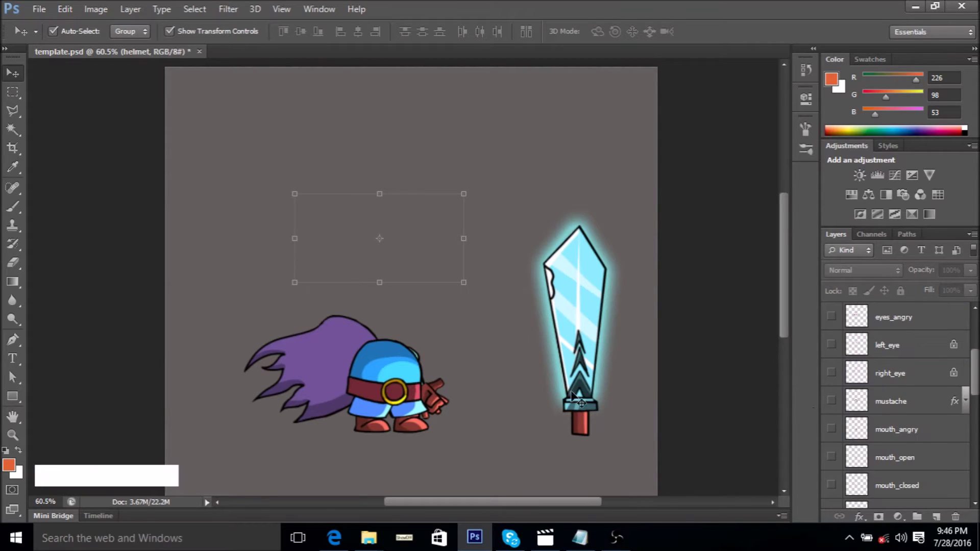
click(366, 354)
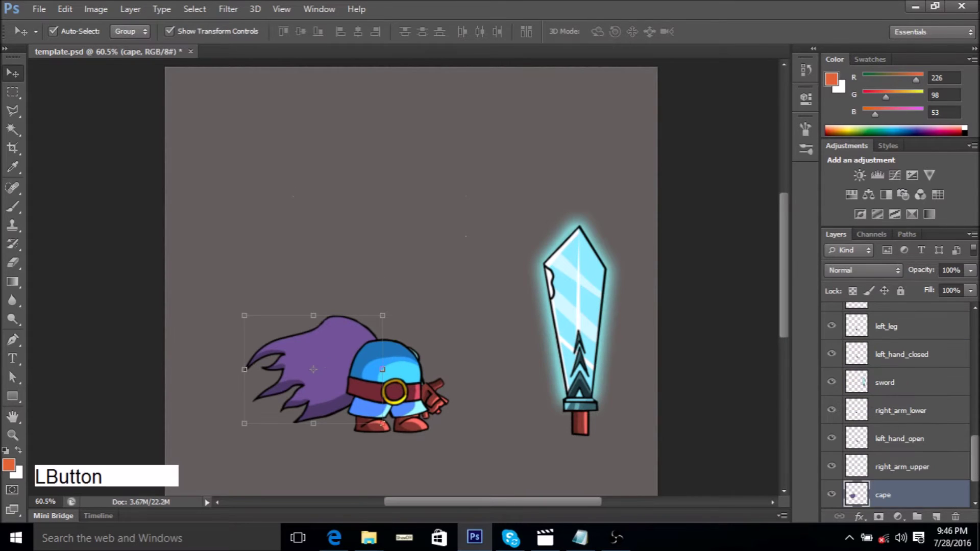
click(831, 495)
click(360, 366)
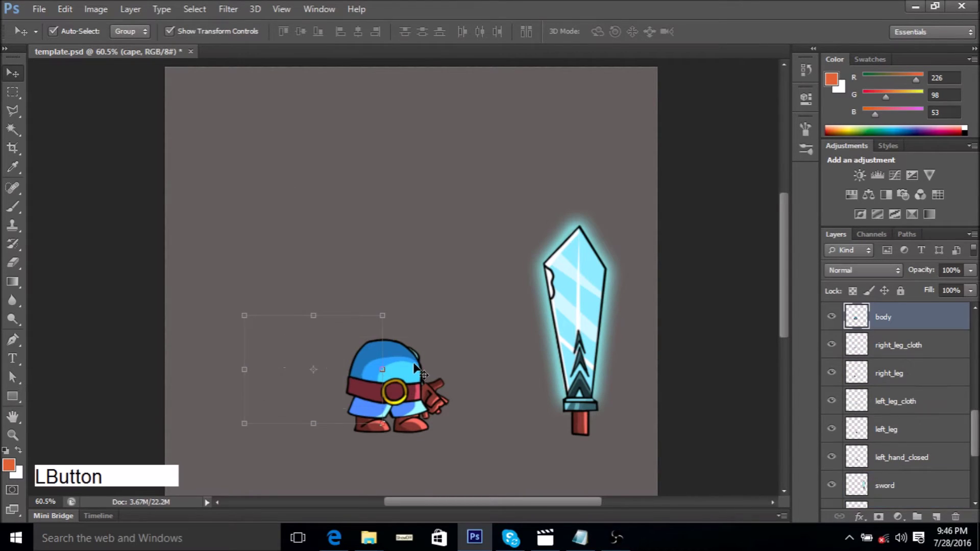
click(831, 317)
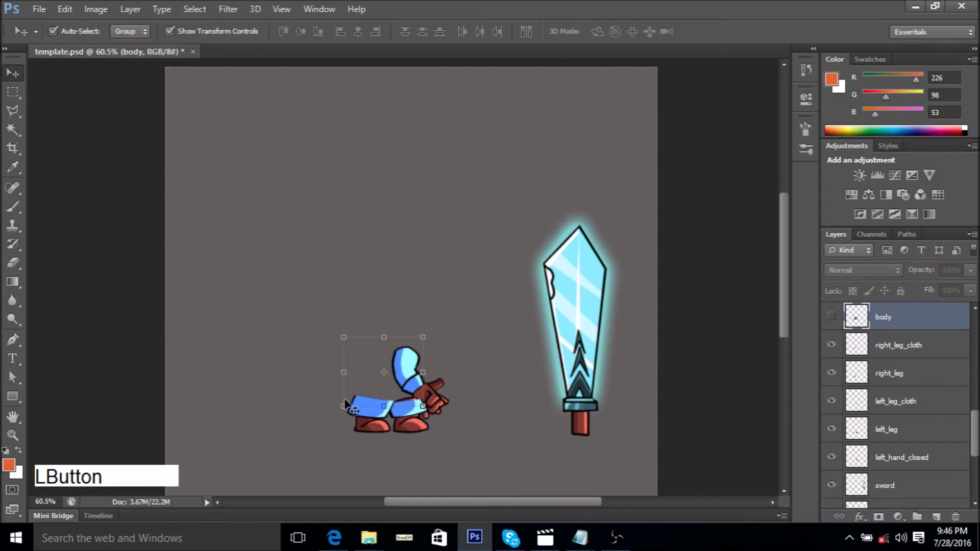
Hide the right_leg_cloth and left_leg_cloth layers
click(372, 403)
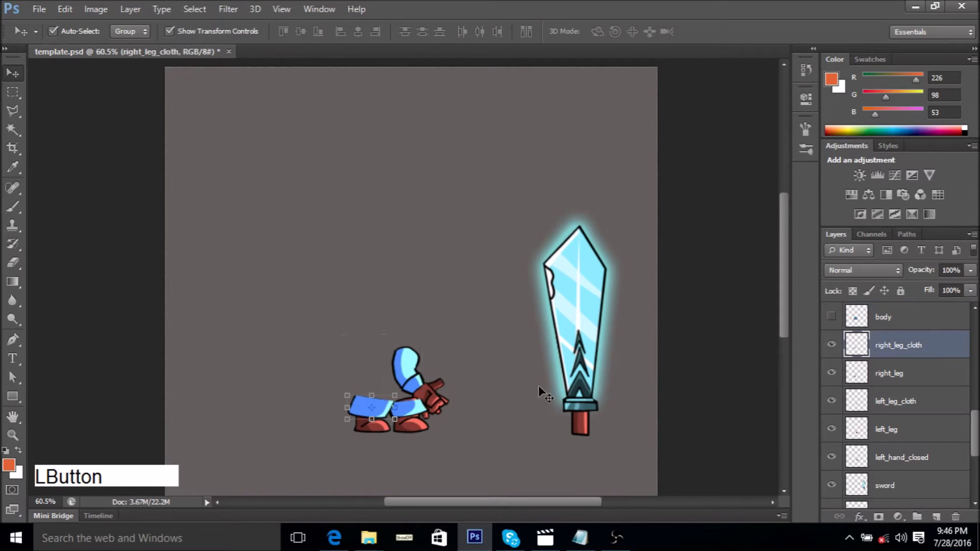
click(832, 346)
click(409, 411)
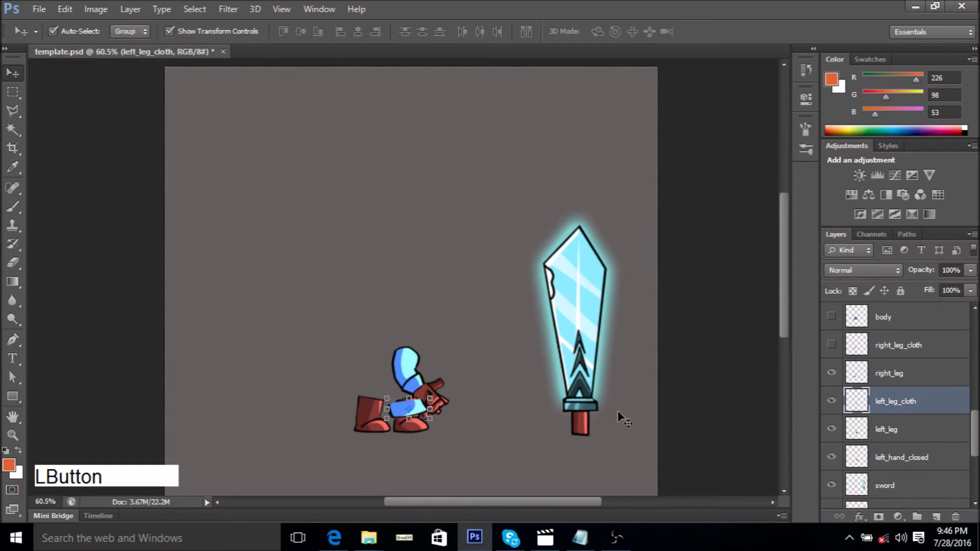
click(831, 402)
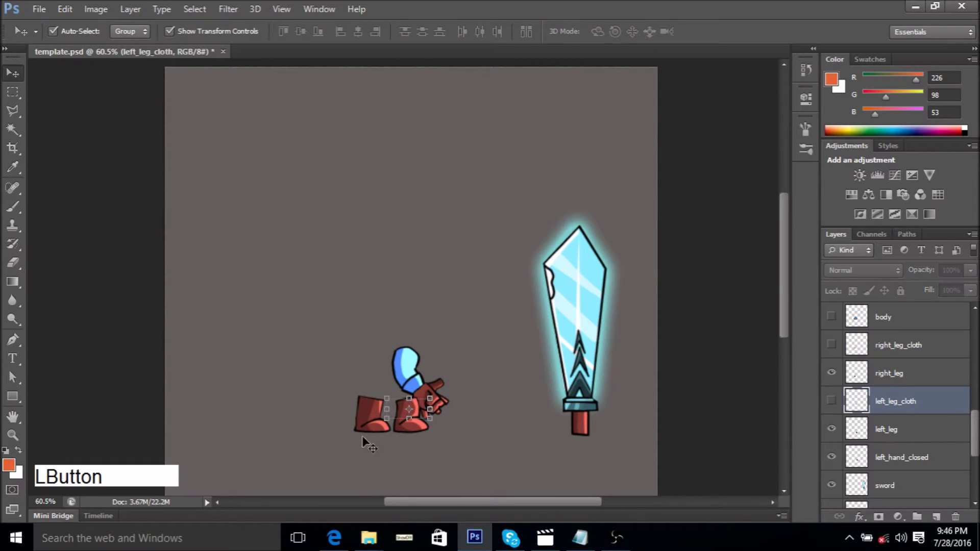
scroll(344, 422, up, 2)
scroll(427, 384, down, 4)
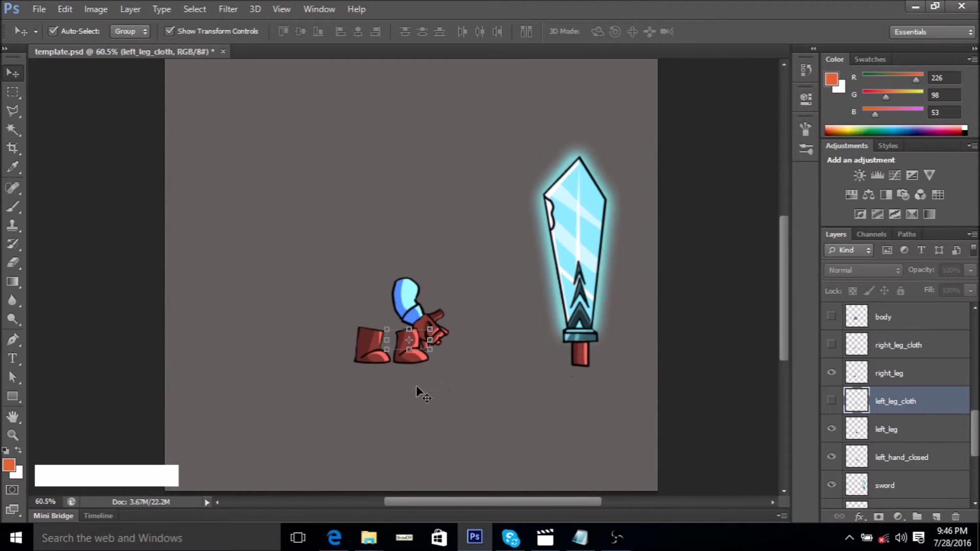
scroll(416, 385, up, 3)
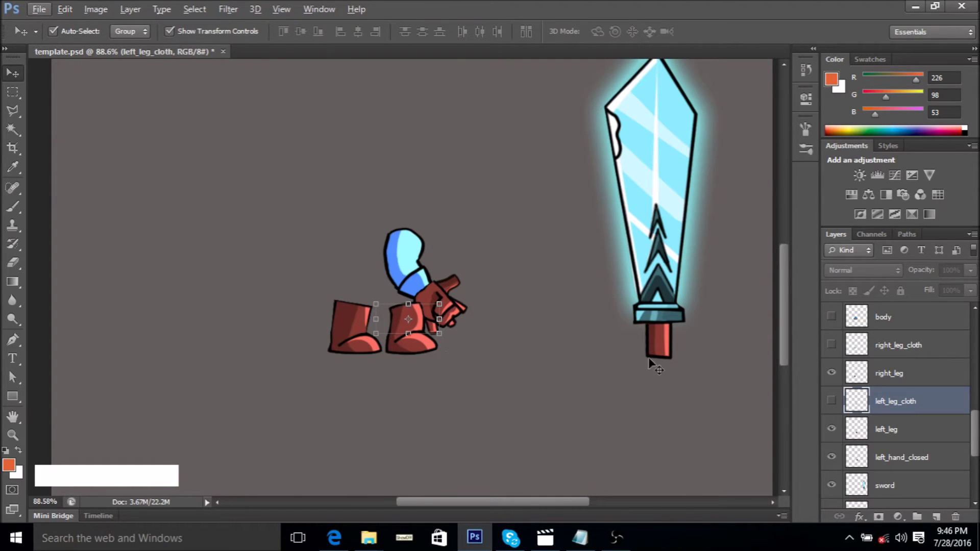
Hide the right_leg, left_leg, left_hand_closed, sword, right_arm_lower and left_hand_open layers
click(831, 373)
click(832, 429)
click(831, 457)
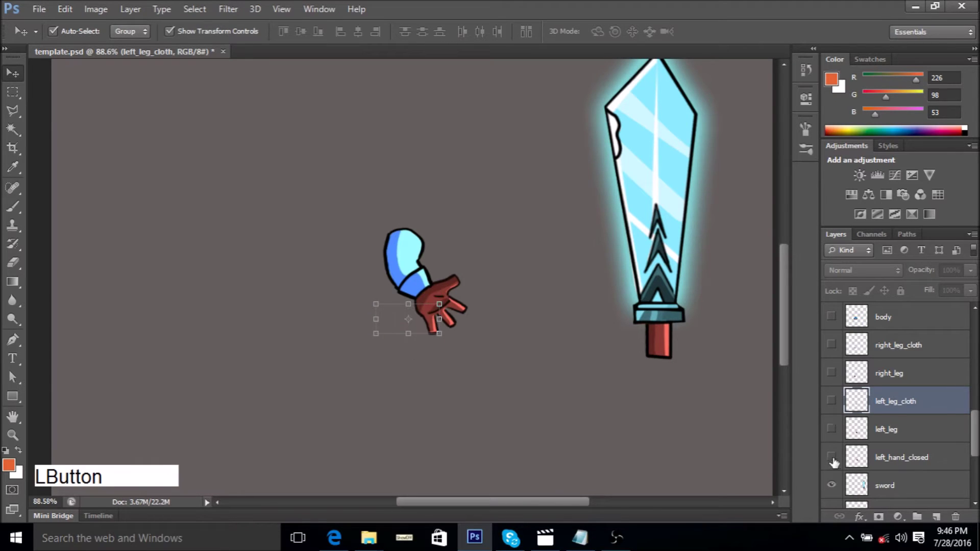
scroll(833, 462, down, 2)
click(832, 429)
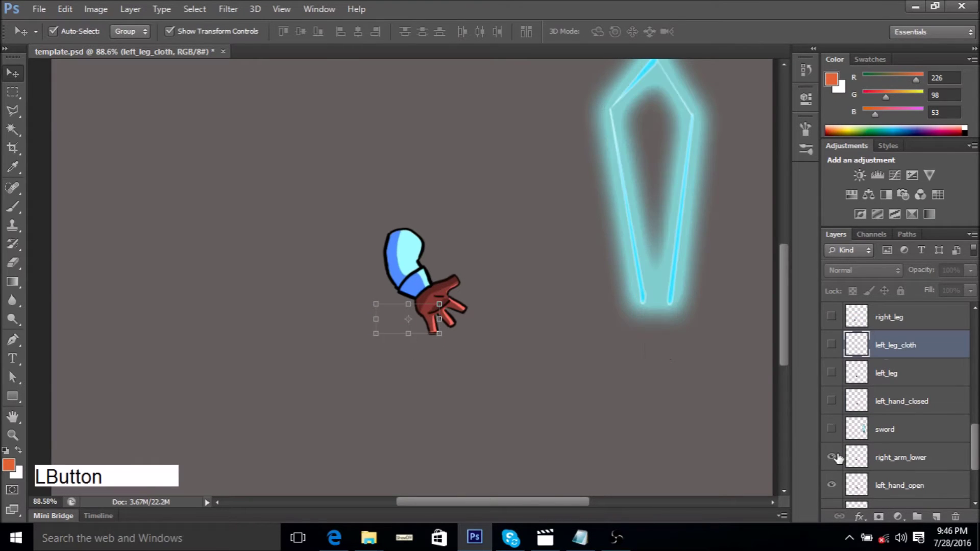
click(831, 458)
click(832, 486)
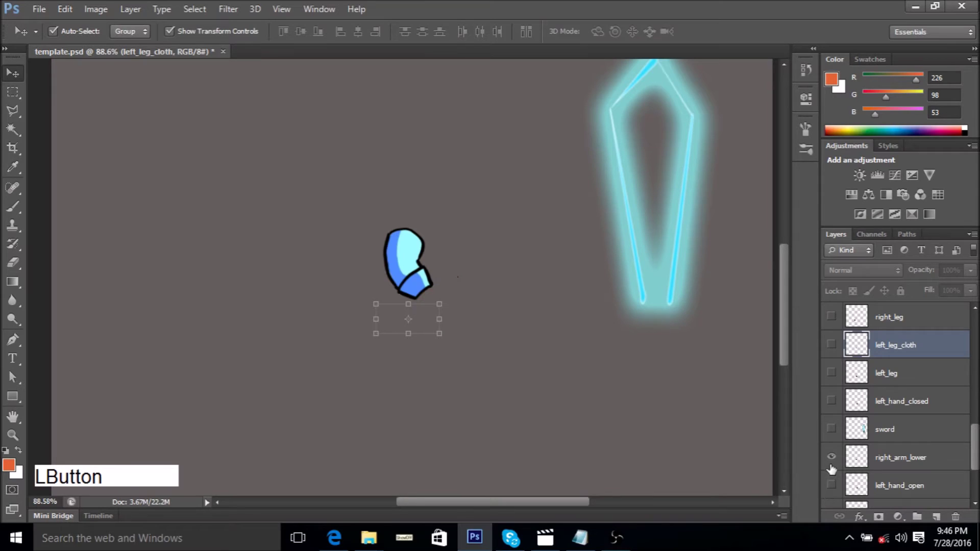
scroll(833, 459, down, 4)
Hide right_arm_upper and sword_glow, then delete the Layer 3 background layer
click(831, 410)
click(831, 466)
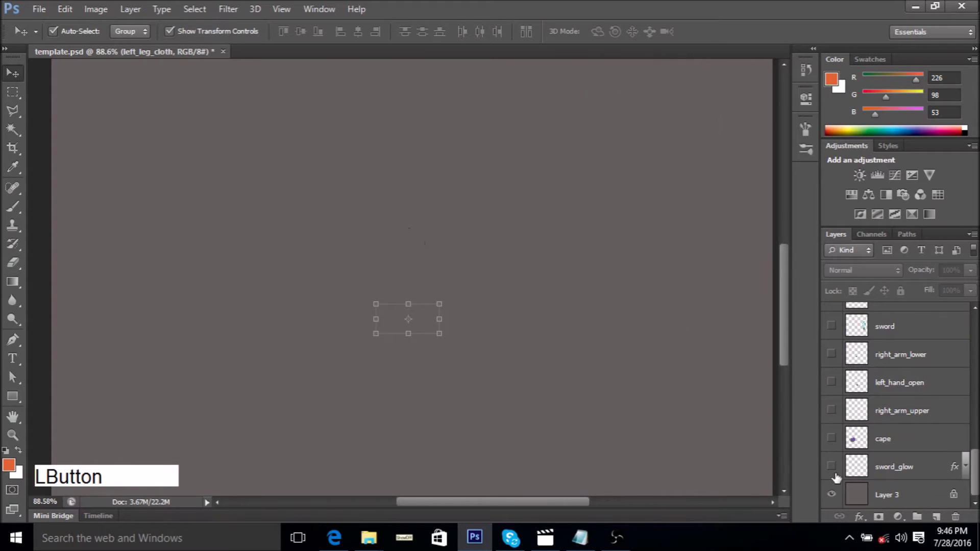
scroll(466, 326, down, 3)
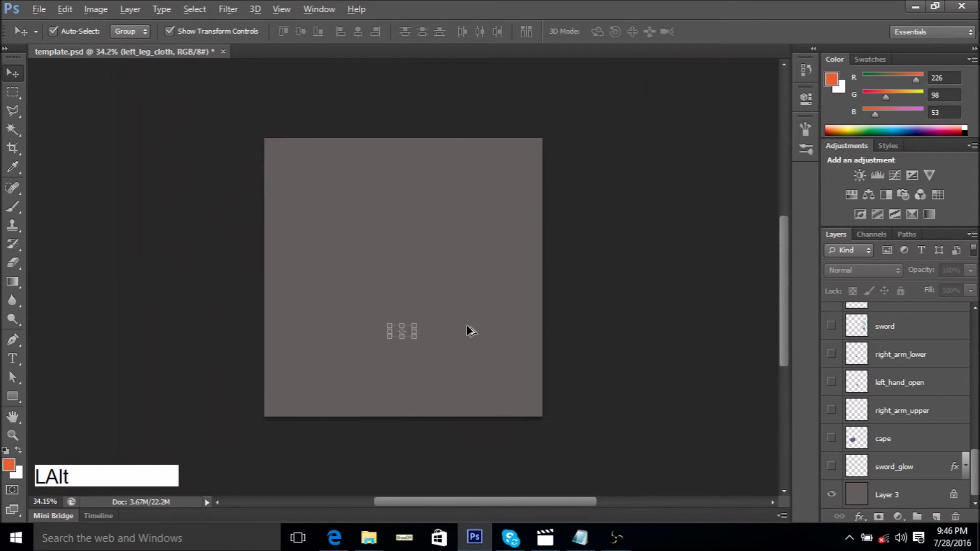
click(862, 501)
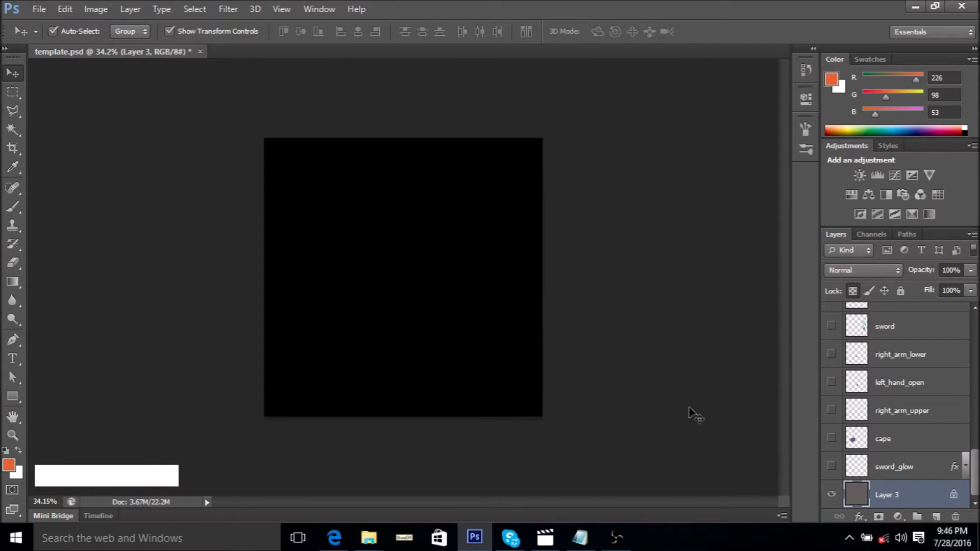
click(964, 519)
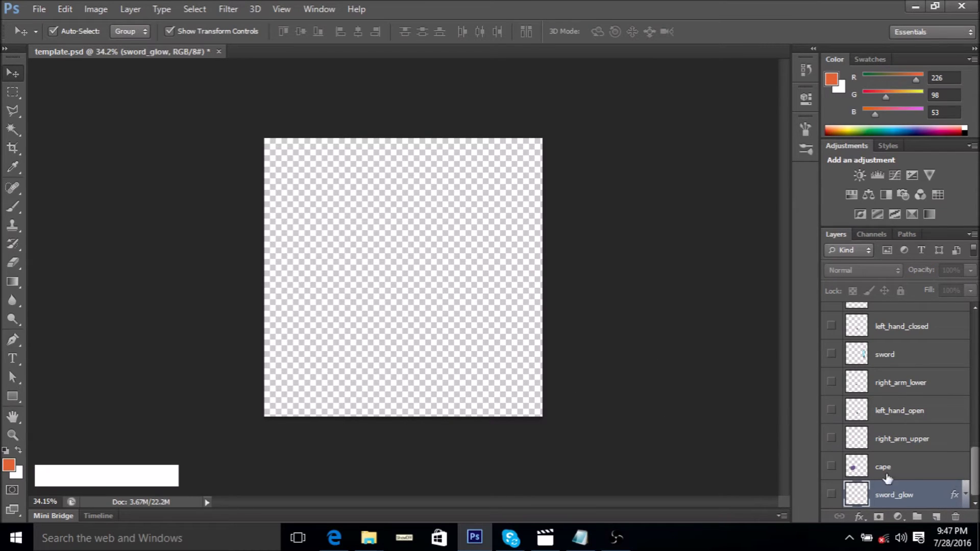
Select all layers from eye_brow_right to sword_glow and make them all visible
click(901, 473)
click(897, 495)
scroll(899, 450, up, 3)
scroll(898, 440, up, 5)
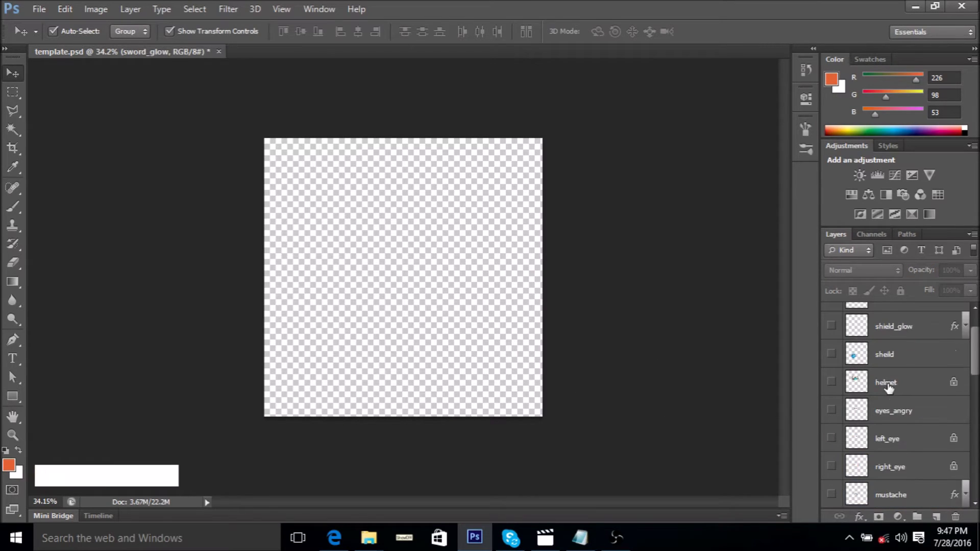
shift+click(887, 316)
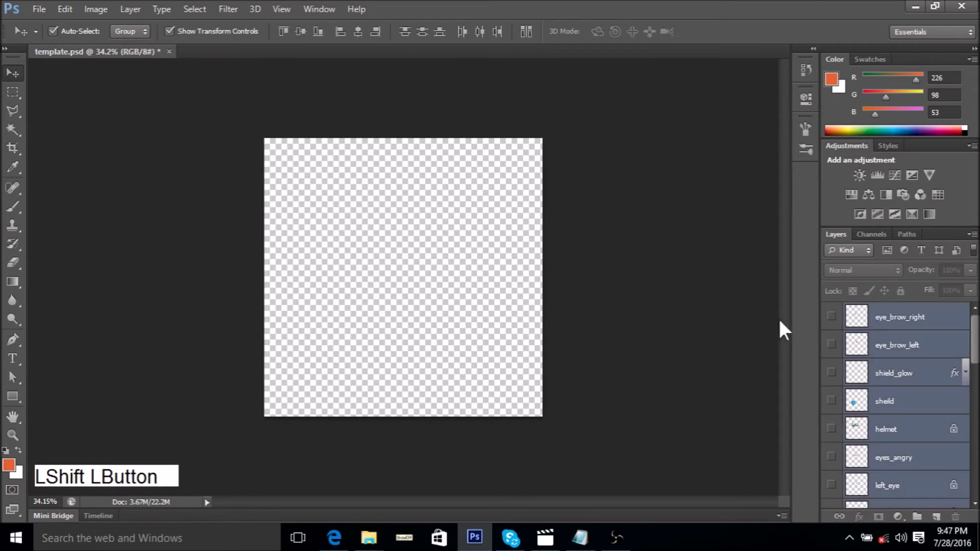
right_click(831, 322)
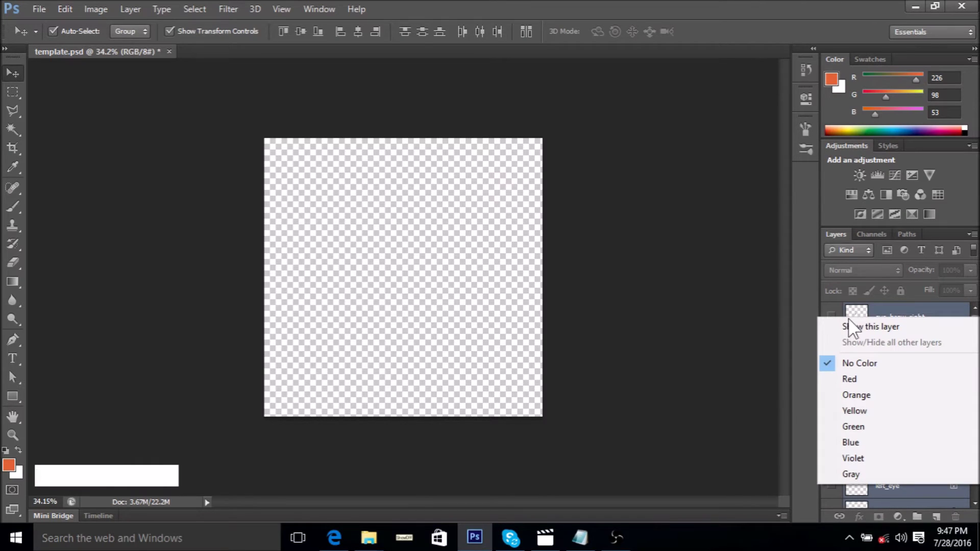
click(850, 326)
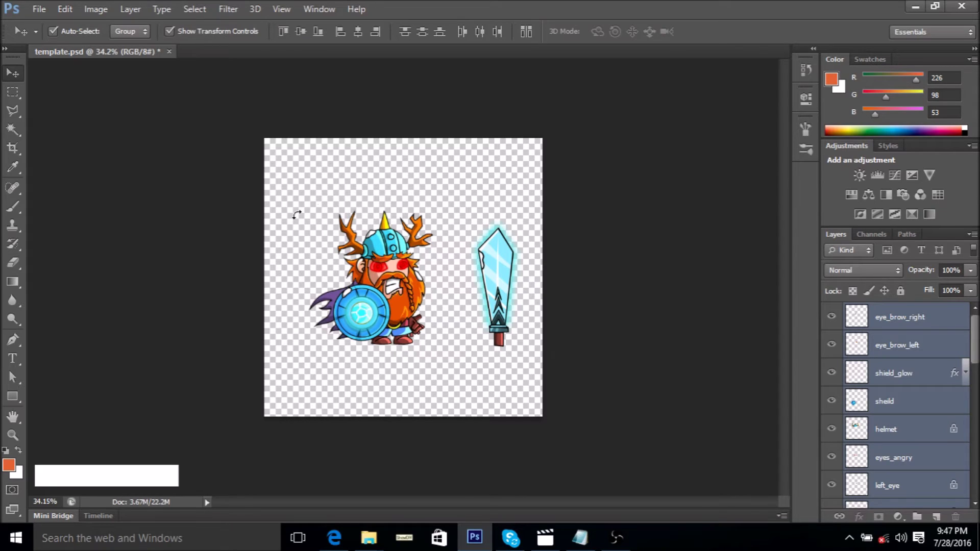
click(38, 8)
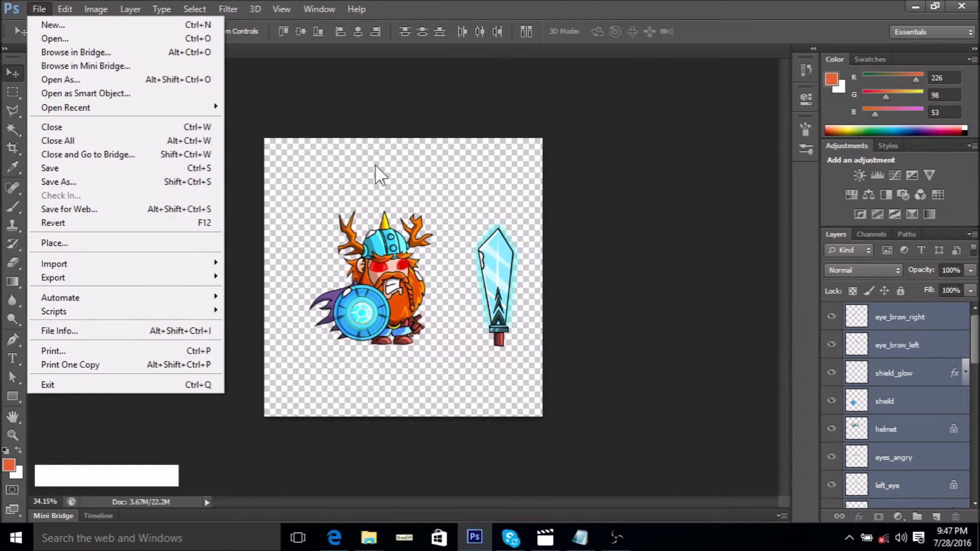
In Save As, create a new folder named Spine_test on Local Disk (E:)
click(157, 182)
click(355, 257)
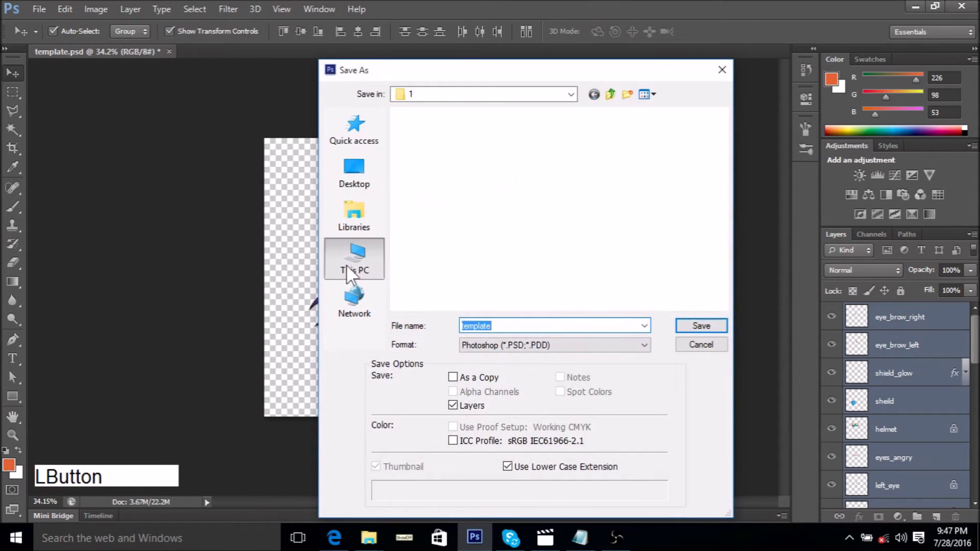
double_click(631, 263)
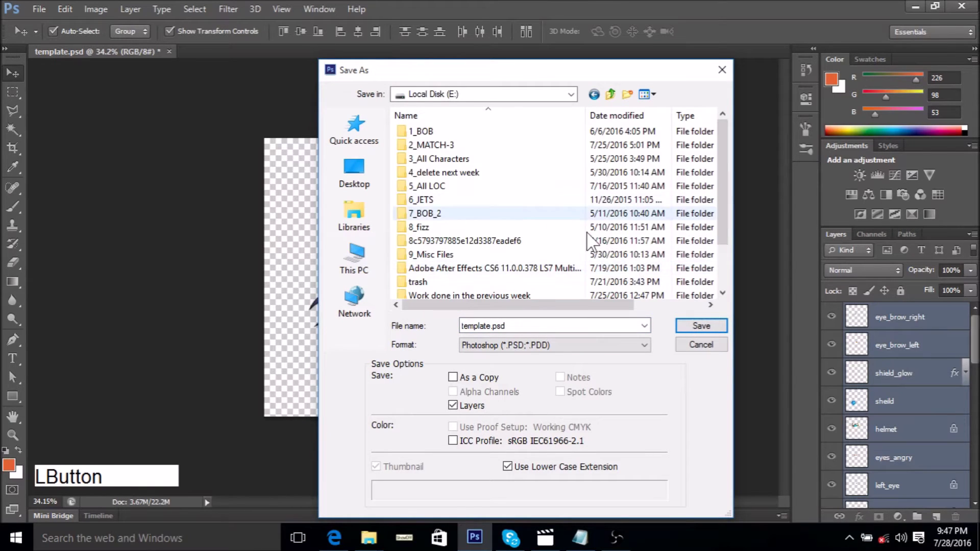
scroll(460, 255, down, 2)
right_click(446, 298)
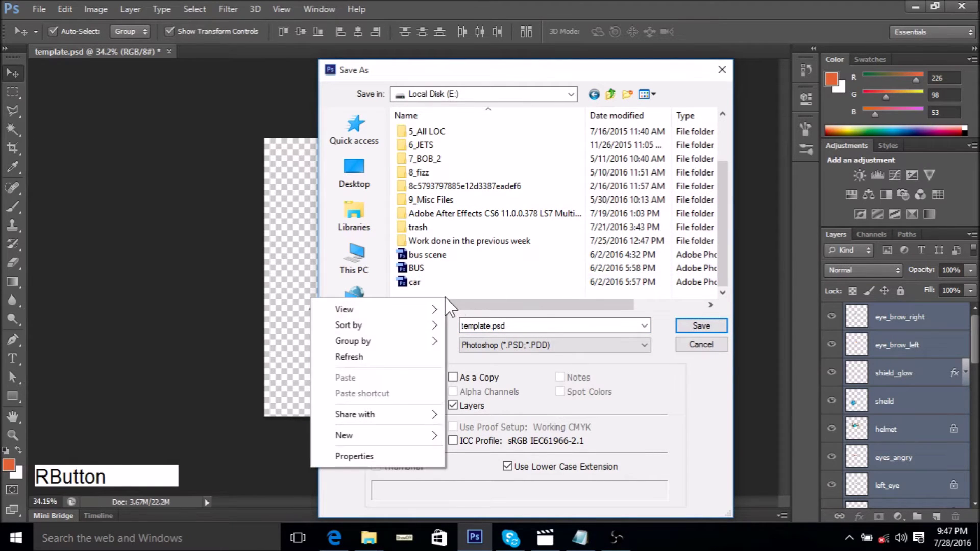
mouse_move(443, 436)
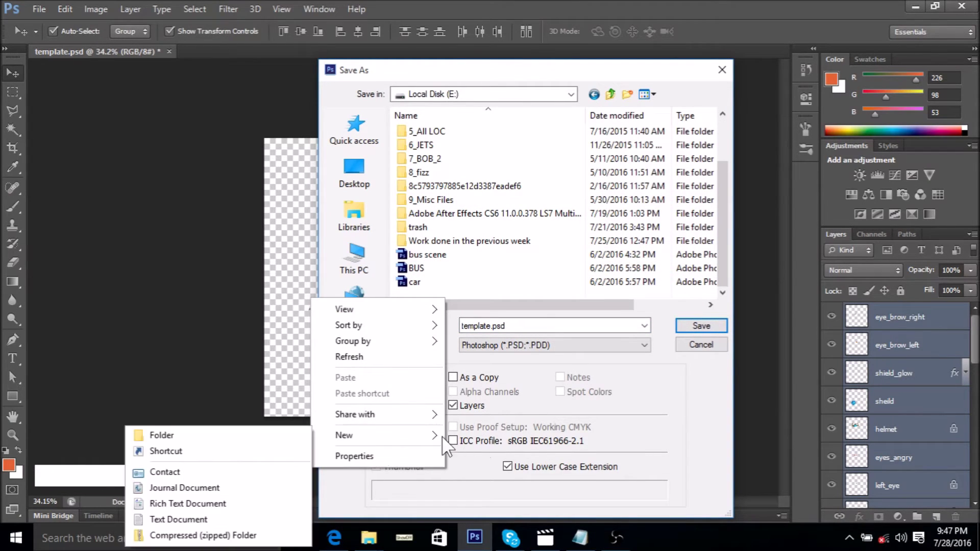
click(252, 435)
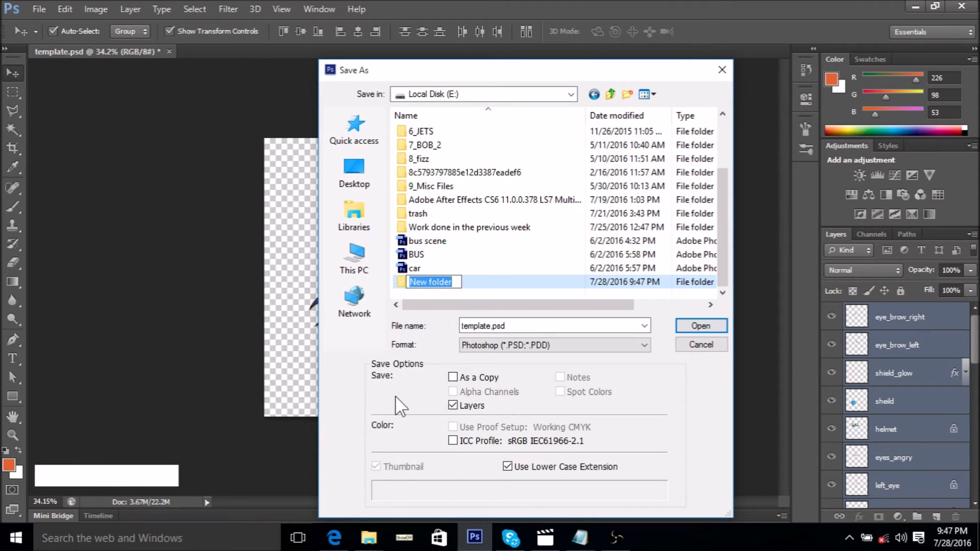
key(Caps_Lock)
text(Spine+)
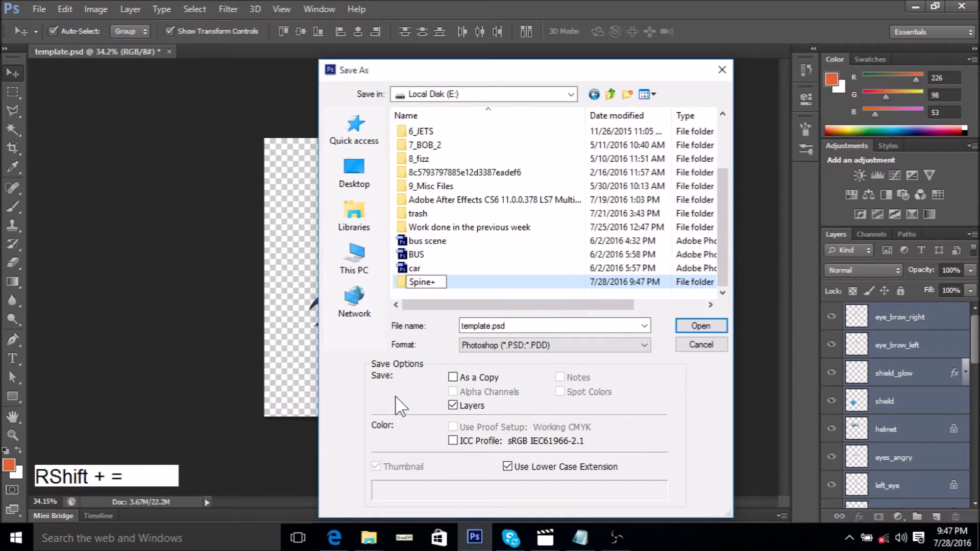
key(BackSpace)
text(_test)
key(Return)
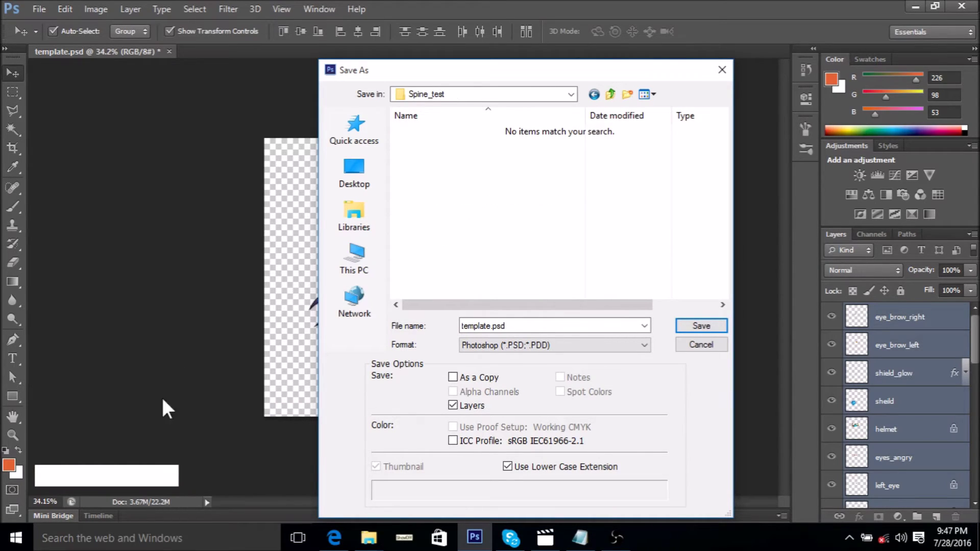
Save the document as VIKING.psd in Spine_test
click(503, 326)
key(Caps_Lock)
text(VIK)
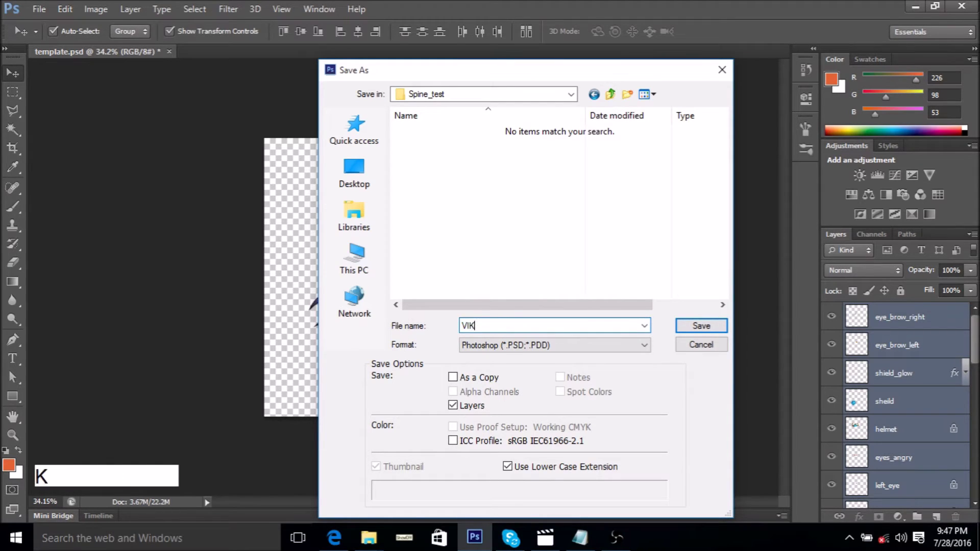
text(INGG)
key(BackSpace)
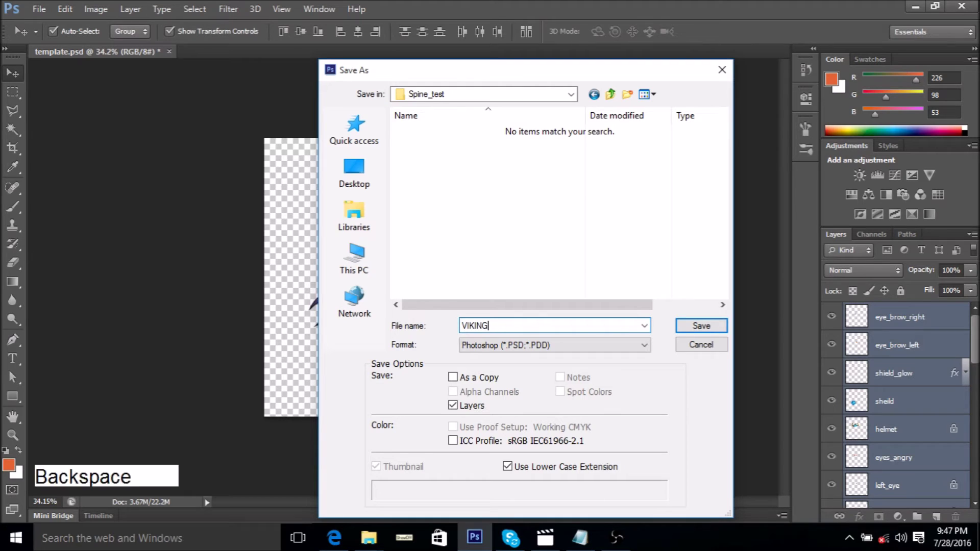
text(.psf)
key(BackSpace)
text(d)
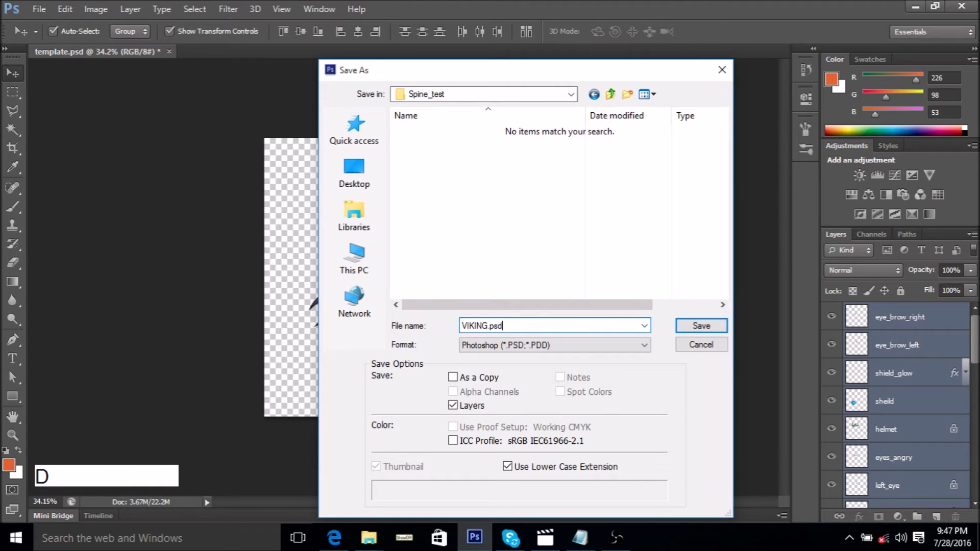
click(687, 325)
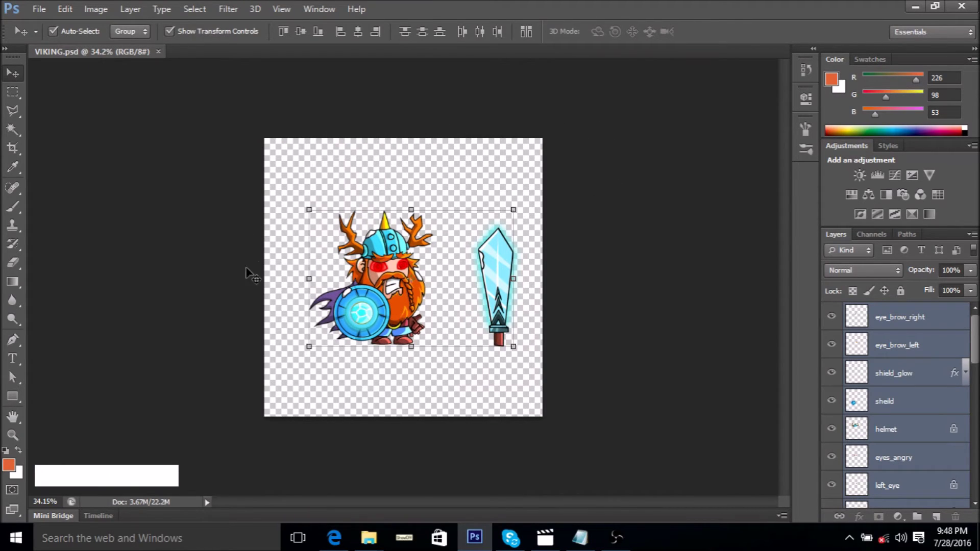
Run LayersToPNG from Program Files (x86)\Spine\scripts\photoshop via File > Scripts > Browse
click(36, 15)
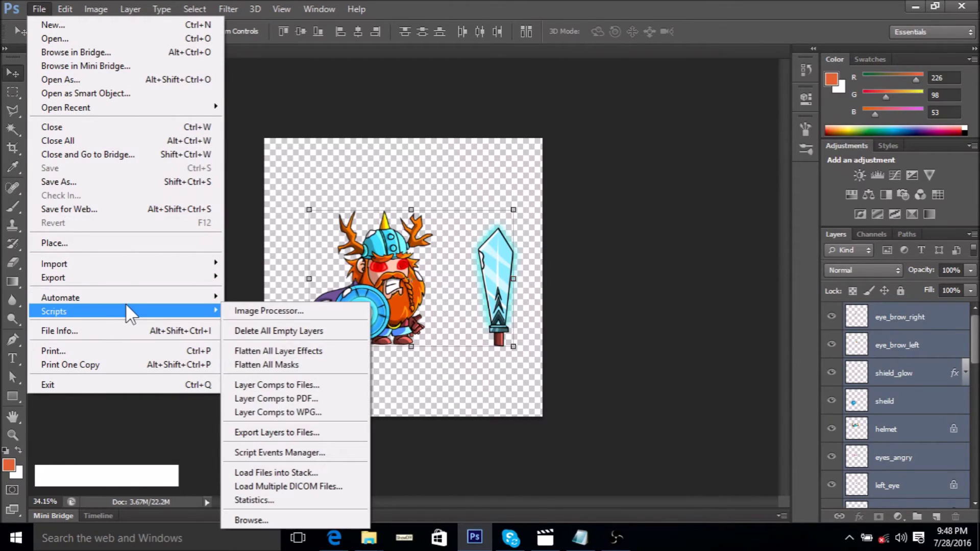
mouse_move(134, 313)
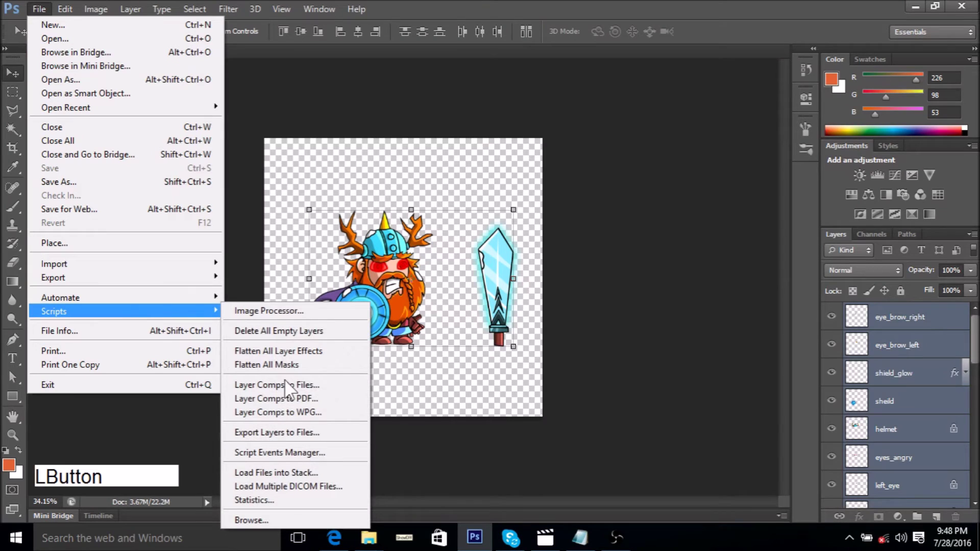
click(292, 519)
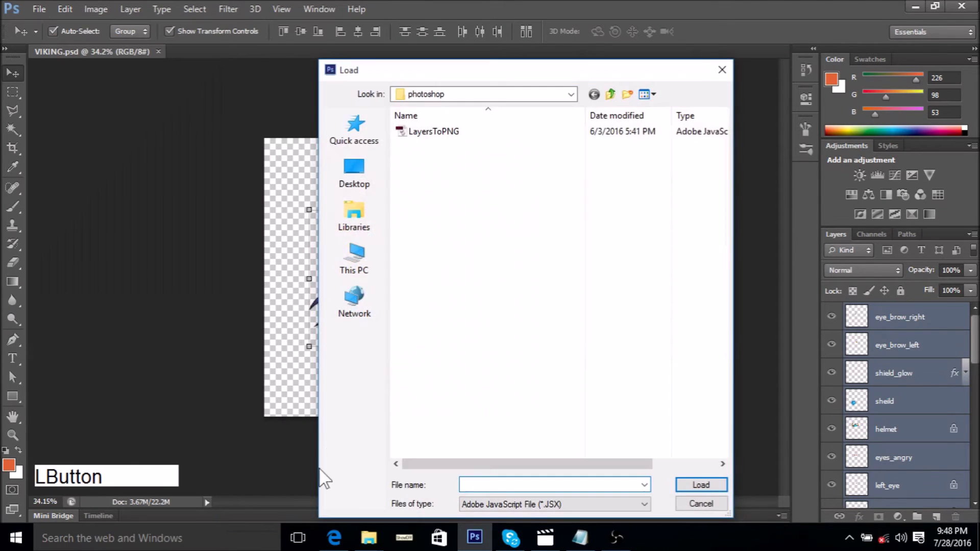
click(435, 93)
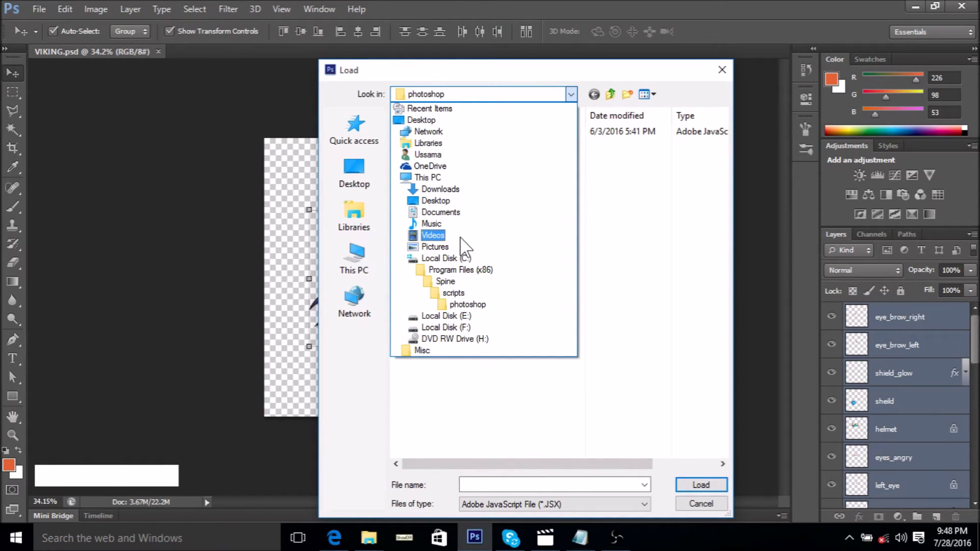
click(457, 282)
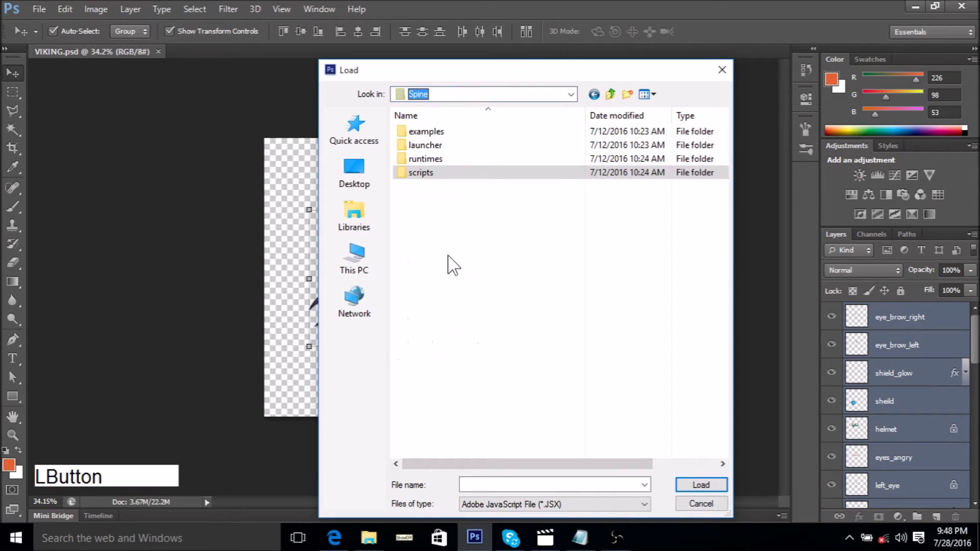
double_click(432, 173)
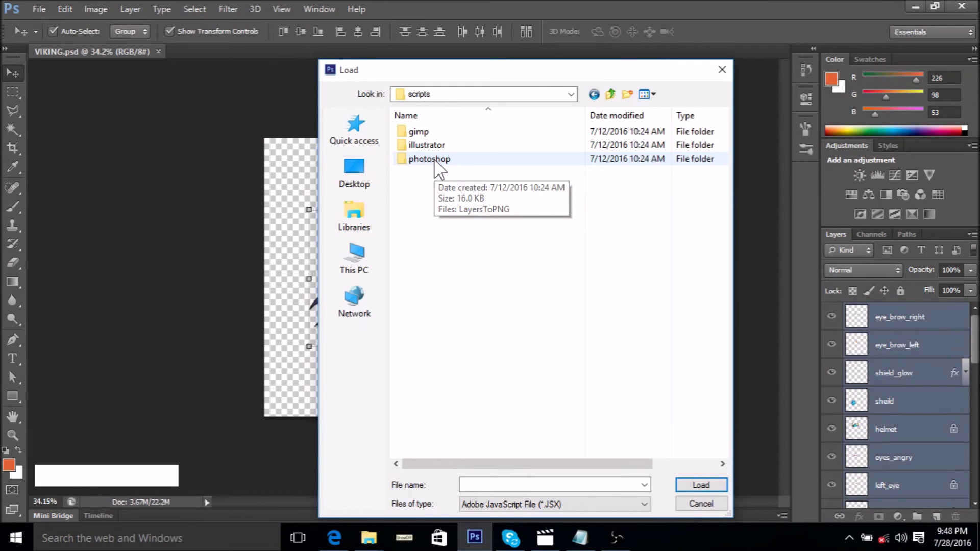
double_click(435, 162)
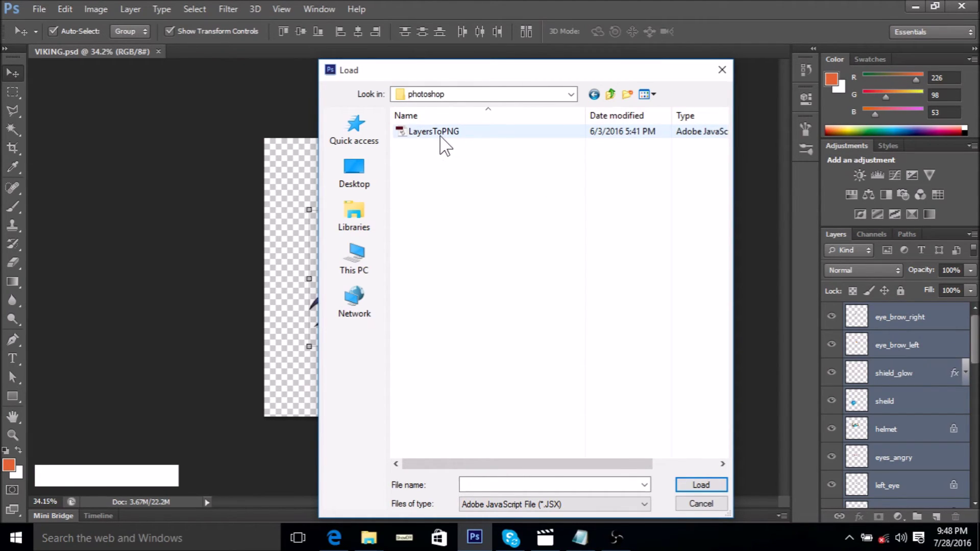
double_click(440, 136)
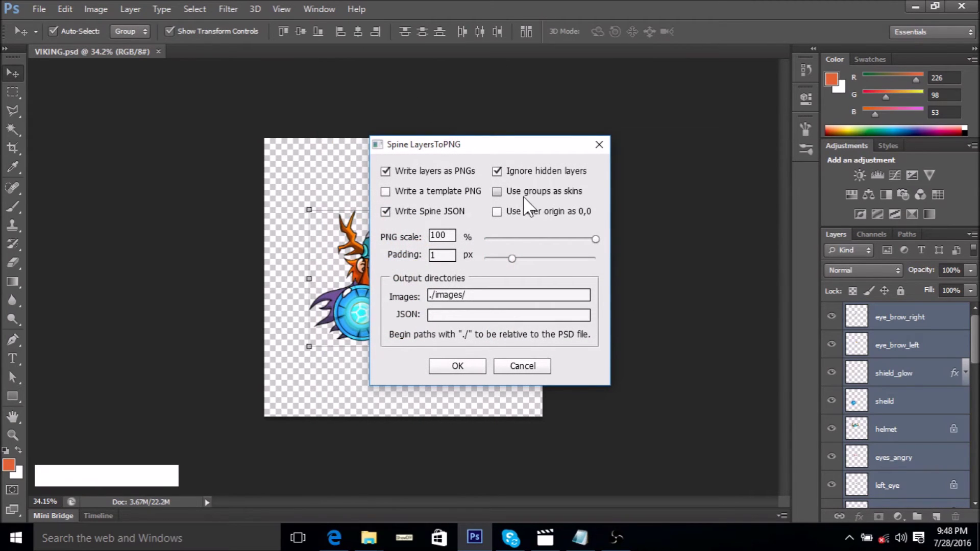
Uncheck 'Ignore hidden layers' in the LayersToPNG options
drag(459, 147, 639, 157)
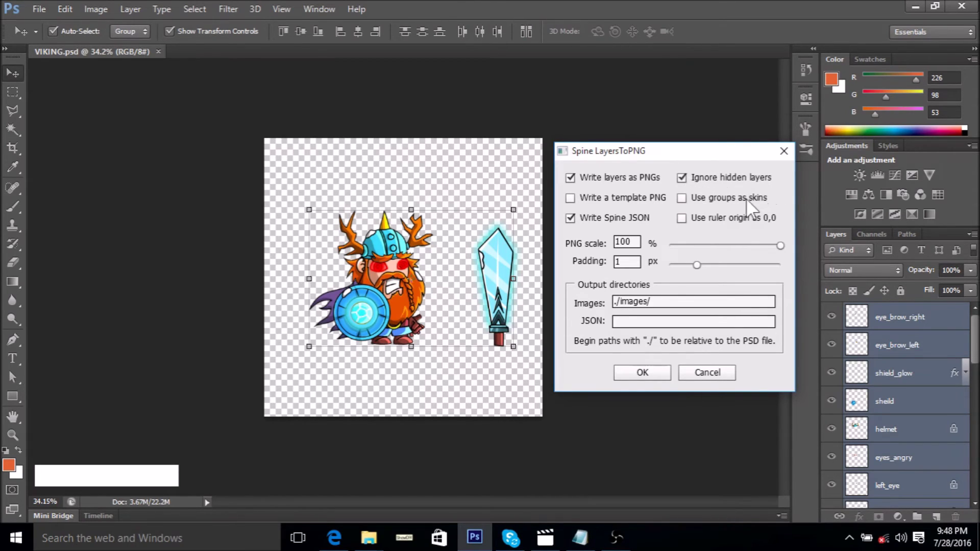
click(682, 177)
drag(692, 155, 679, 129)
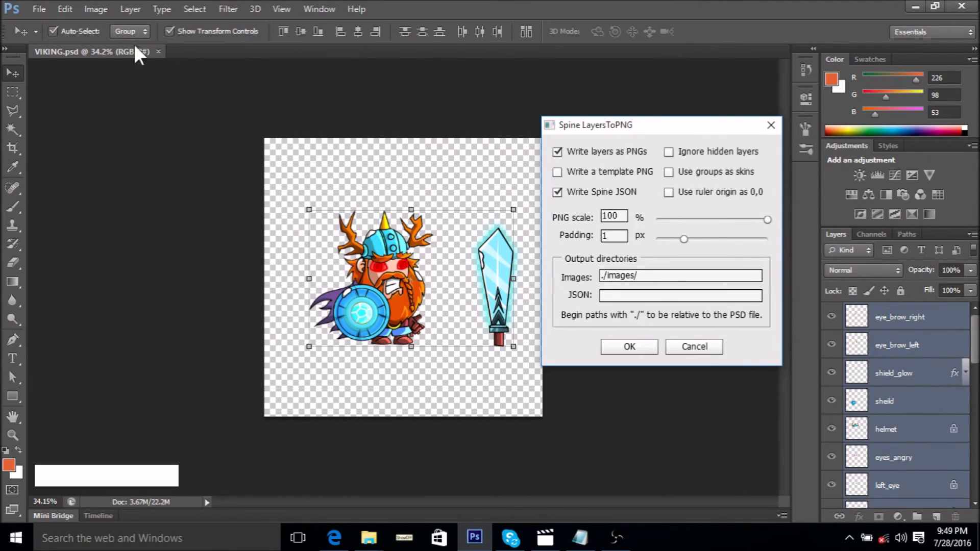
Leave the JSON path empty and run the export to ./images/
click(622, 296)
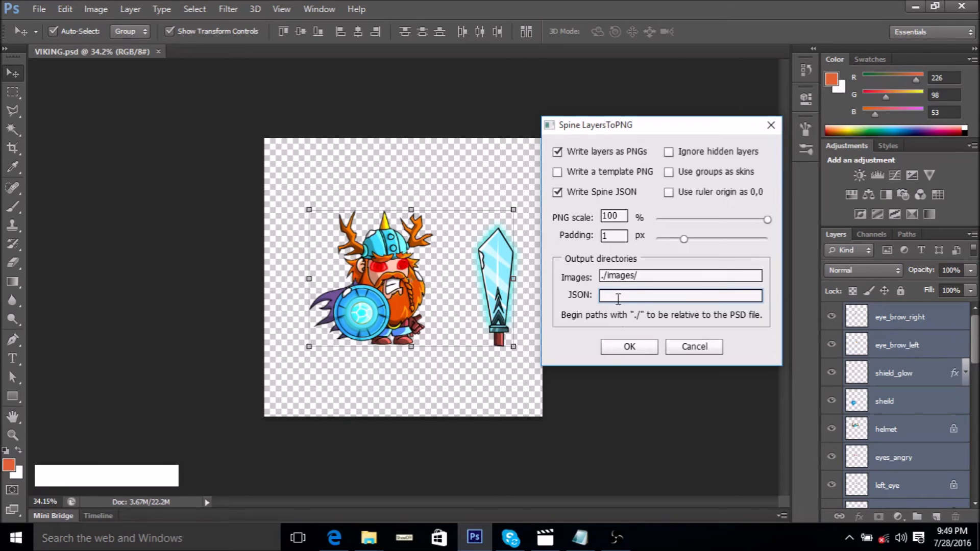
drag(597, 124, 472, 116)
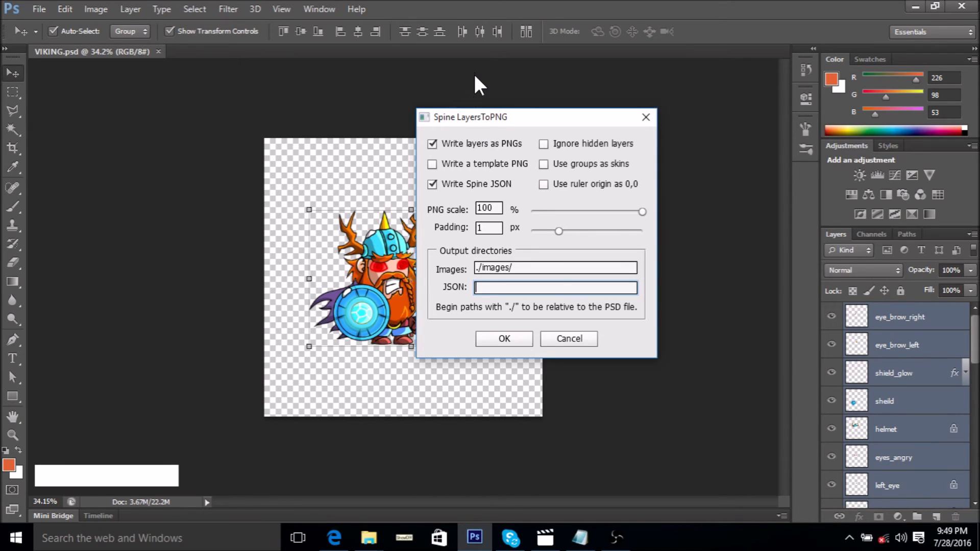
click(503, 335)
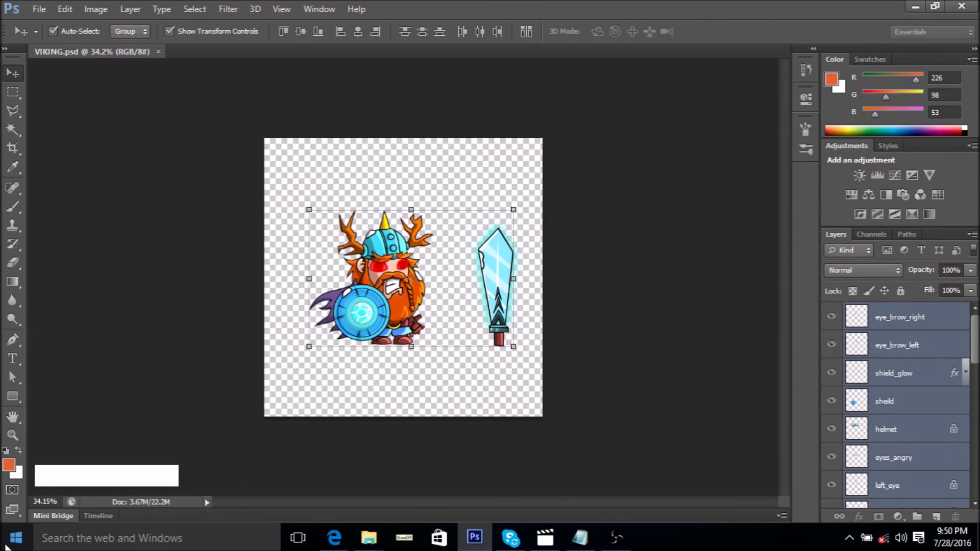
click(7, 546)
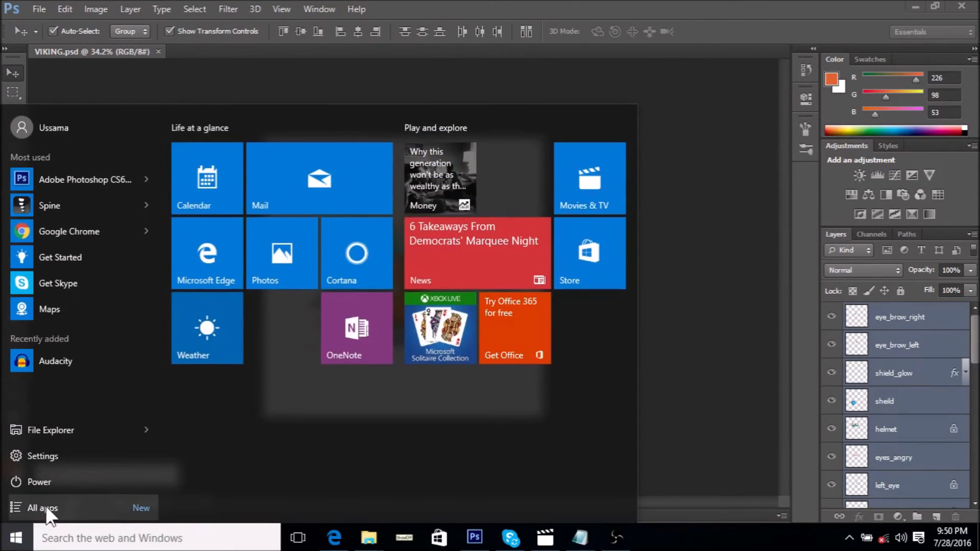
Launch File Explorer and open the Spine_test folder on Local Disk (E:)
click(69, 434)
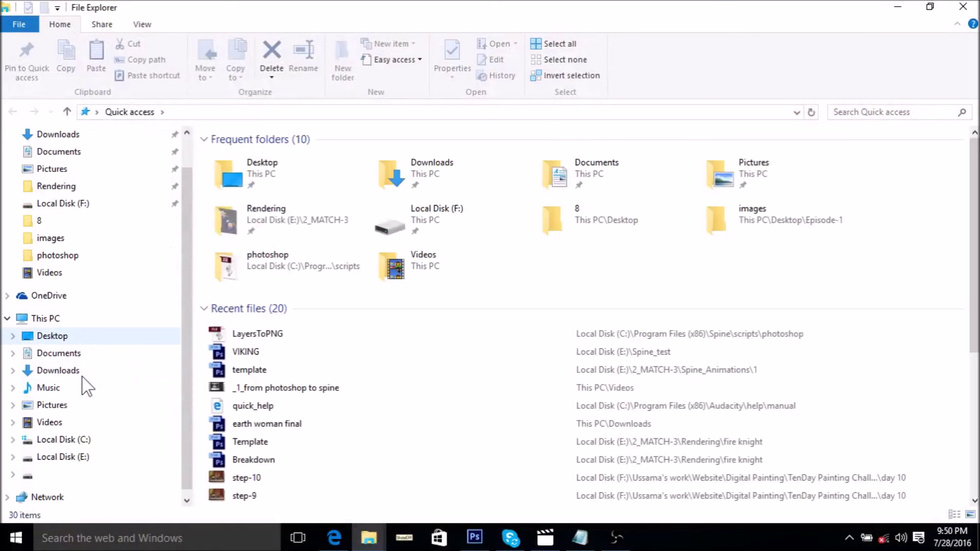
click(77, 458)
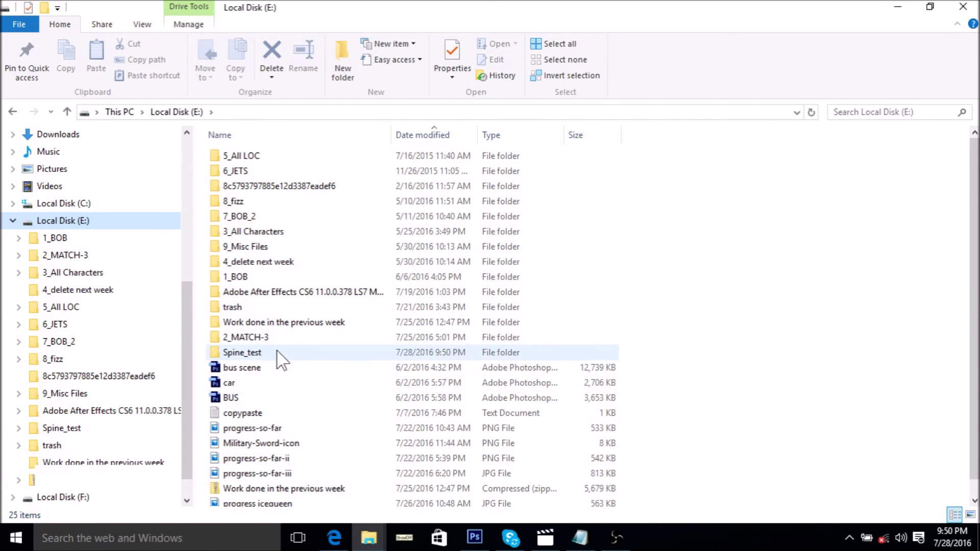
double_click(251, 356)
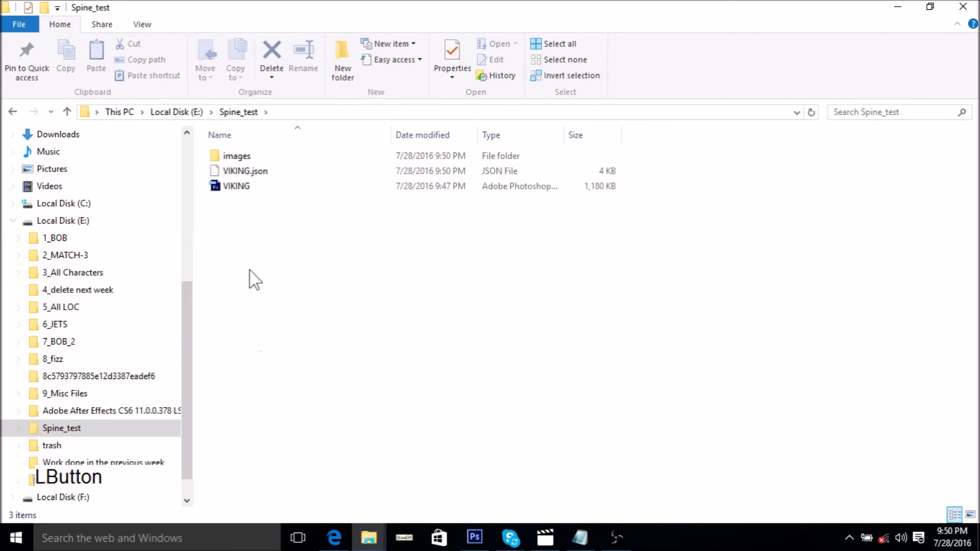
Inspect VIKING.psd and VIKING.json, then open the images folder with the 26 exported PNG parts
click(241, 191)
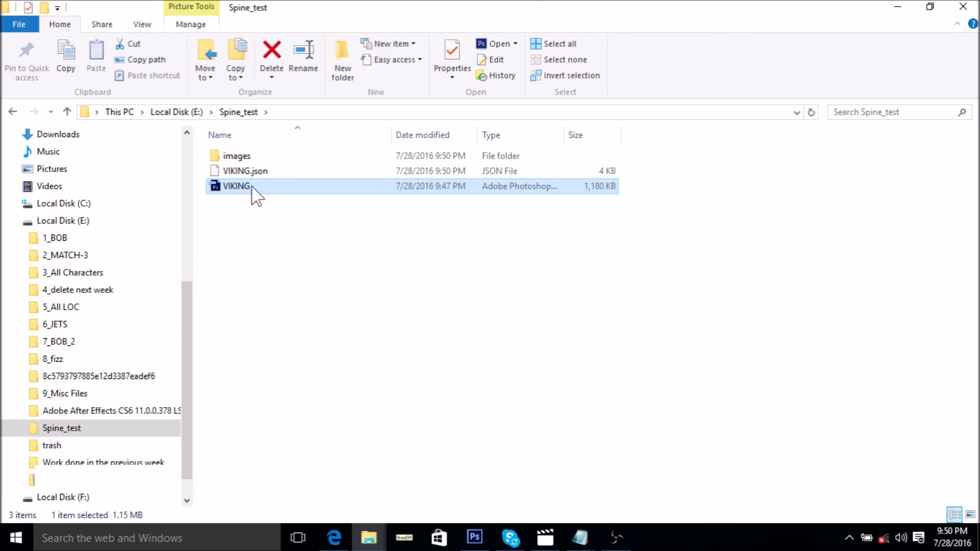
click(259, 169)
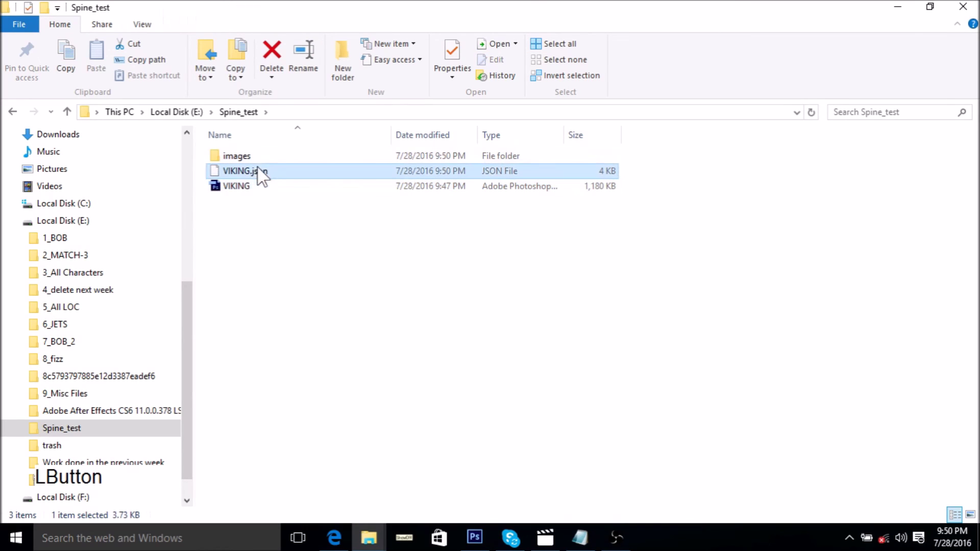
click(262, 171)
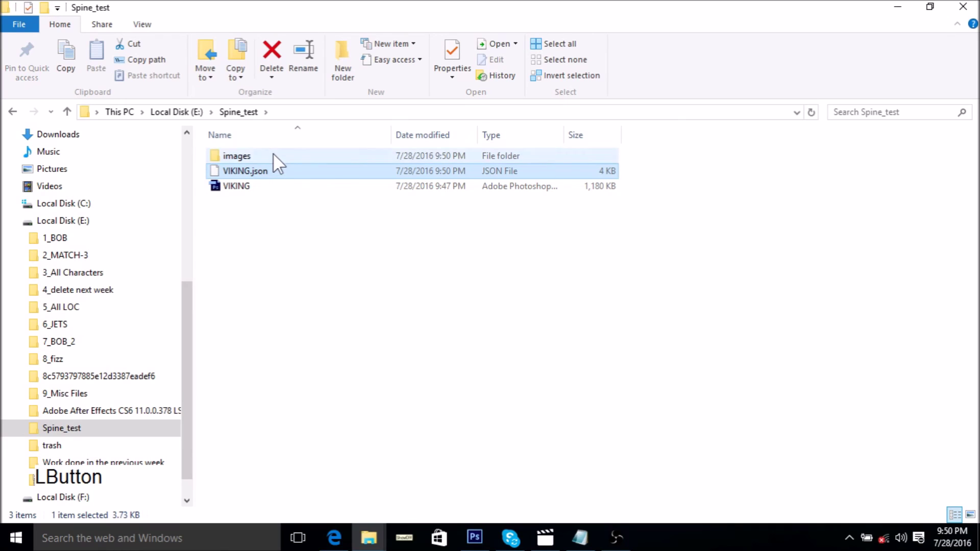
click(273, 154)
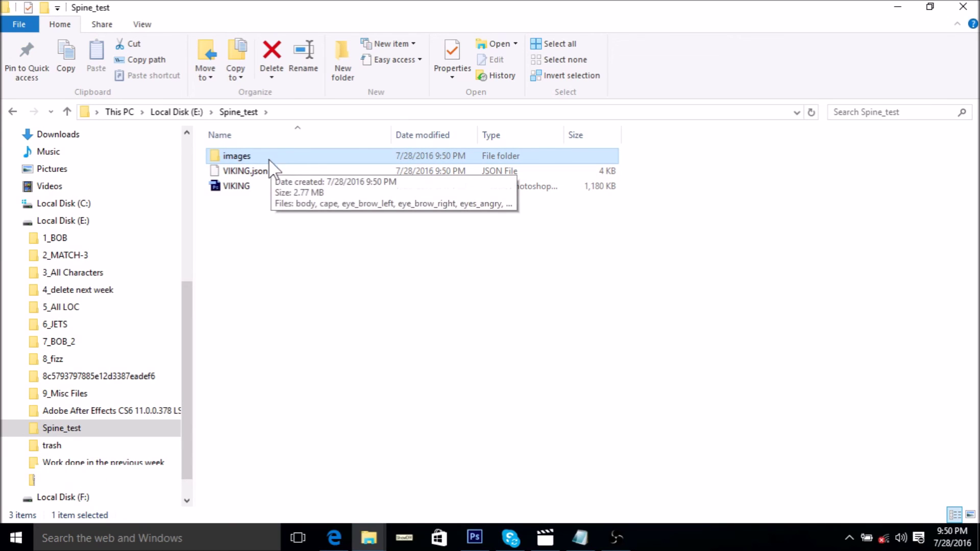
click(262, 173)
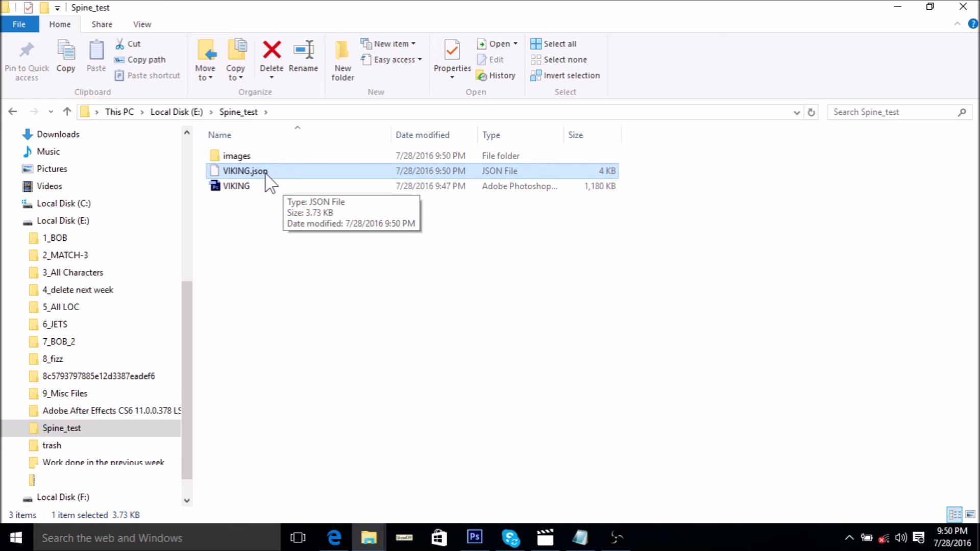
click(263, 156)
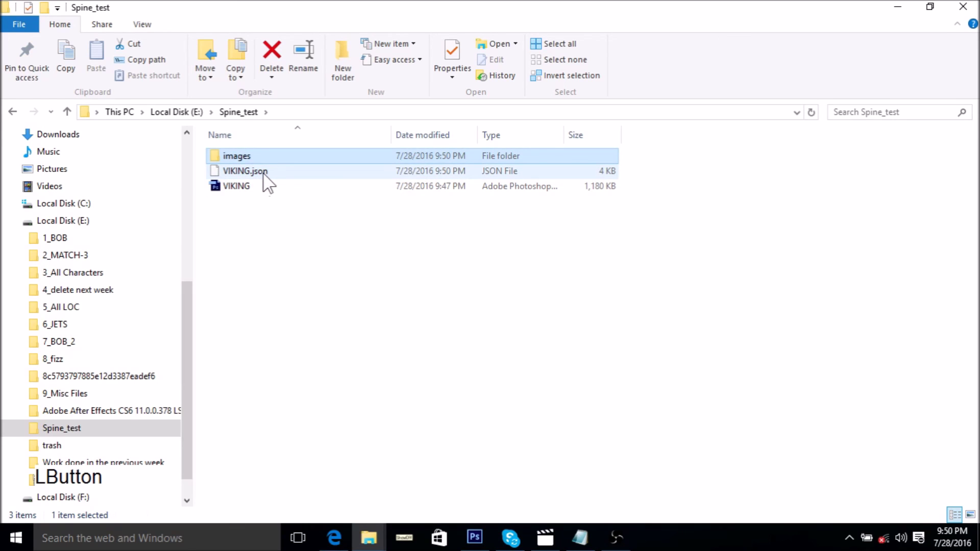
click(264, 172)
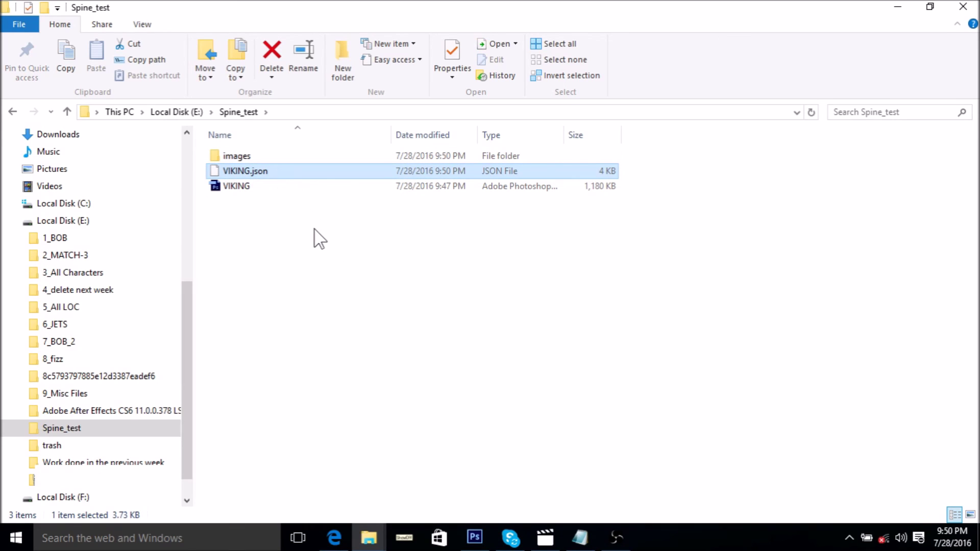
double_click(267, 155)
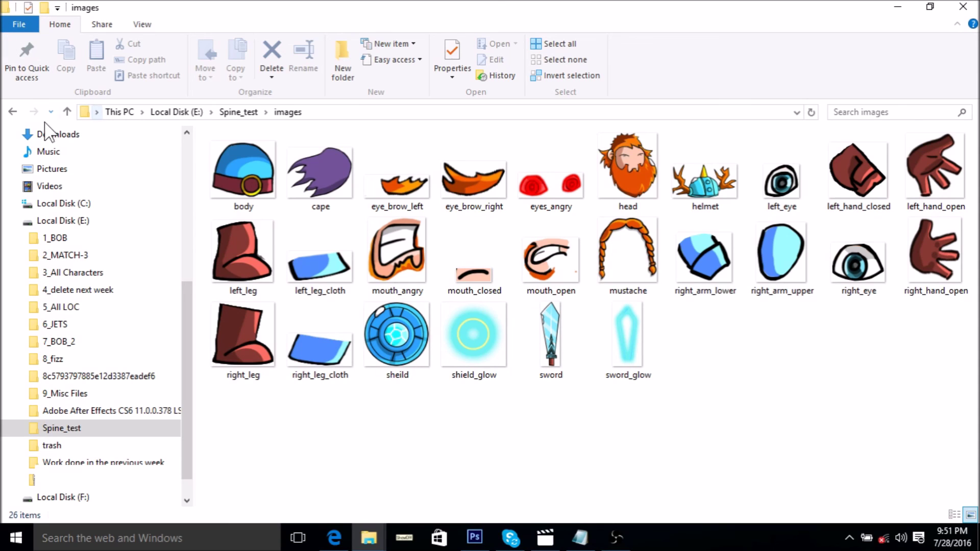
click(3, 116)
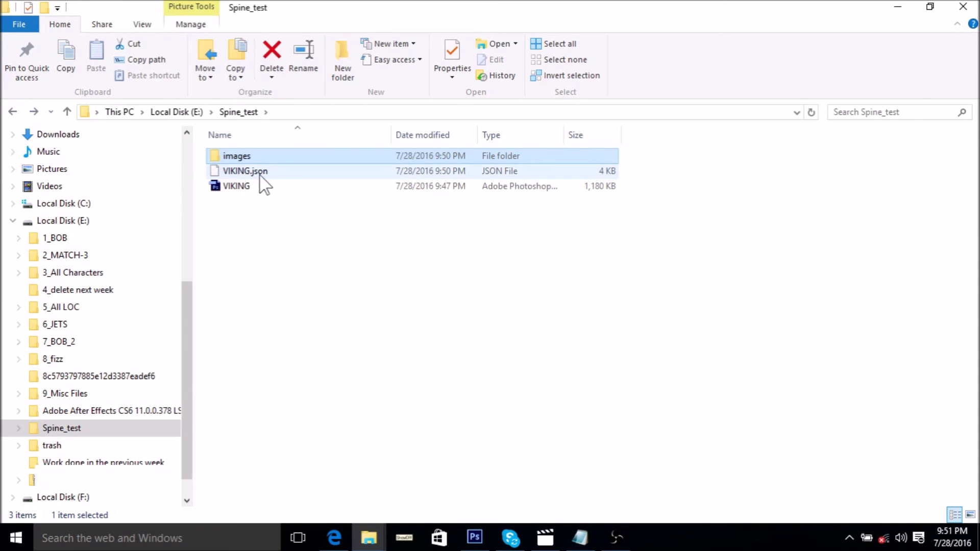
click(271, 173)
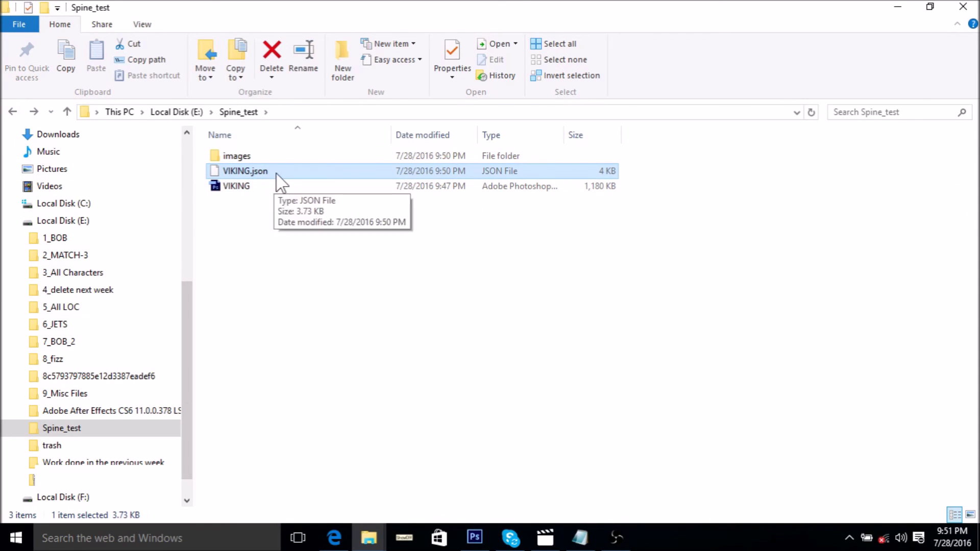